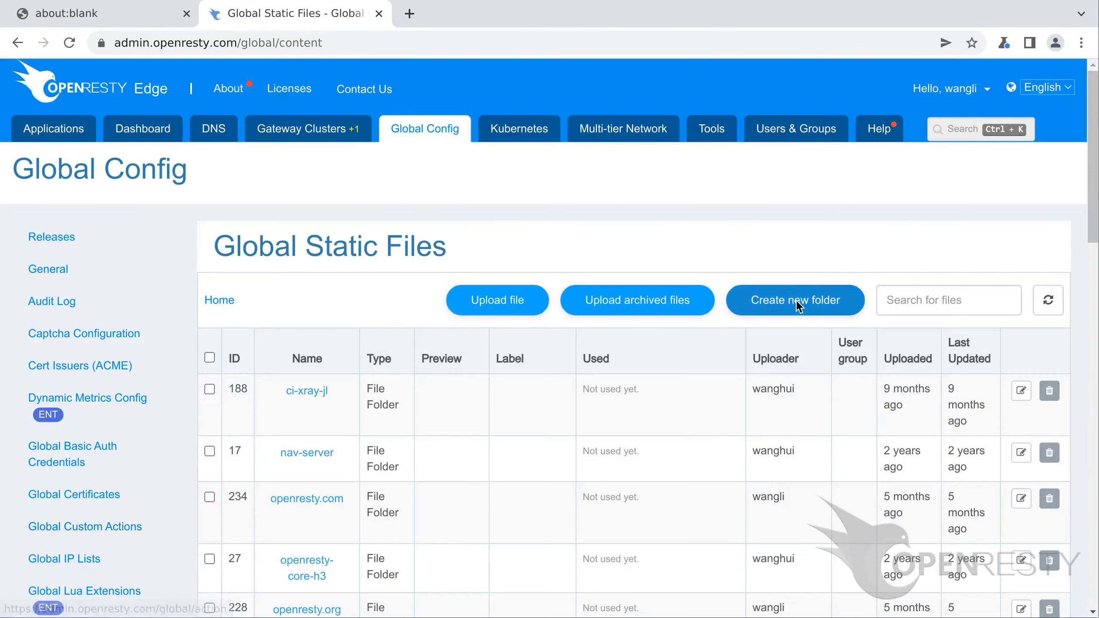
Create a new folder named test in the global static files.
left_click(795, 300)
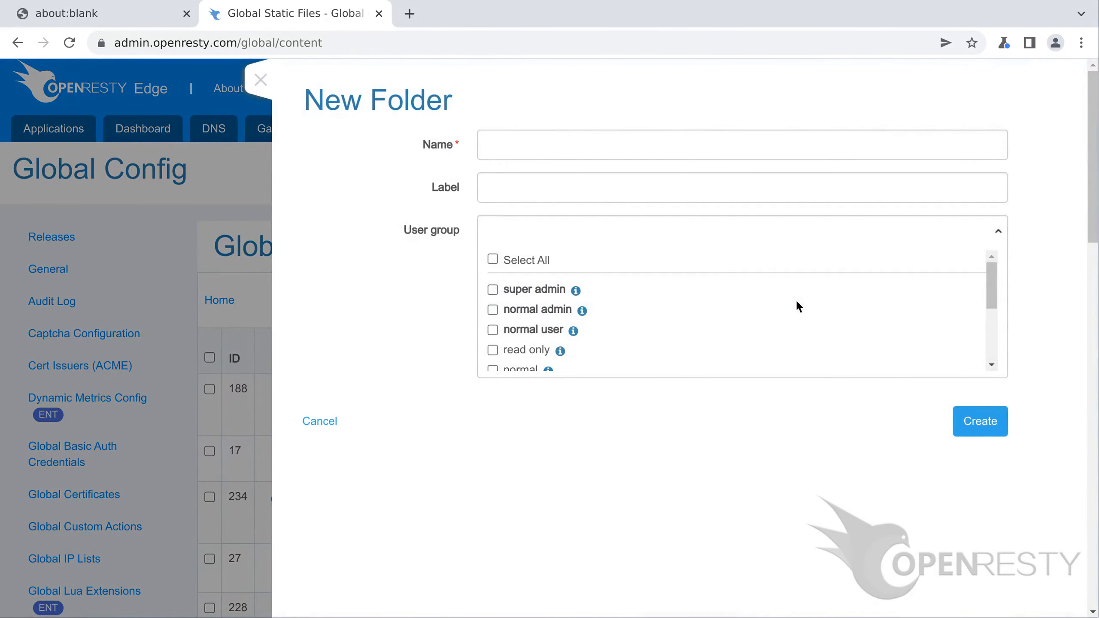
type("test")
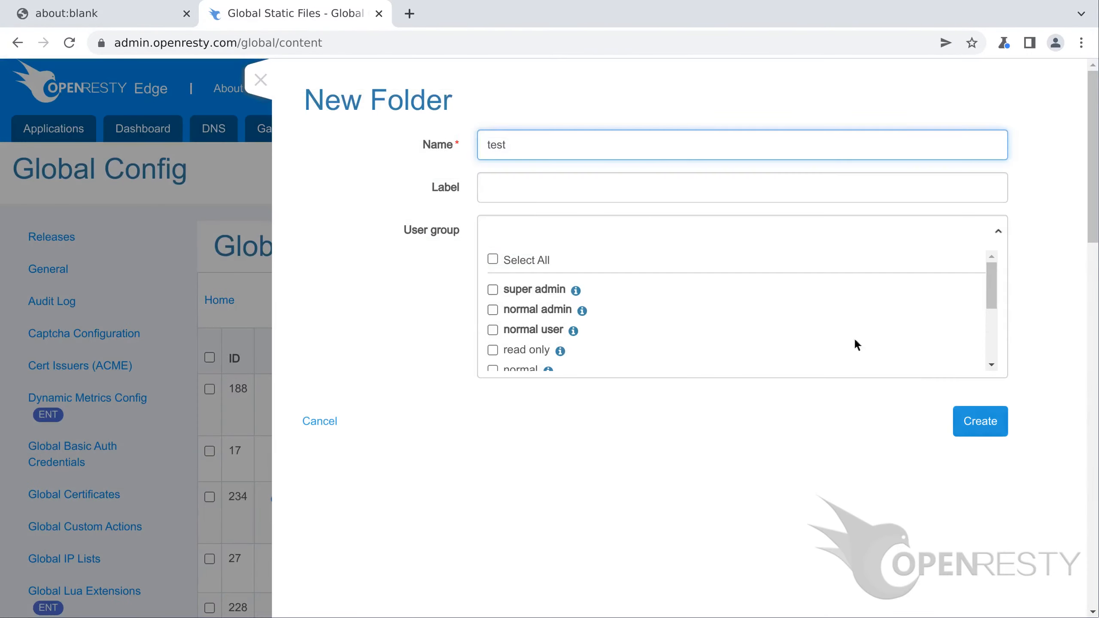
left_click(980, 420)
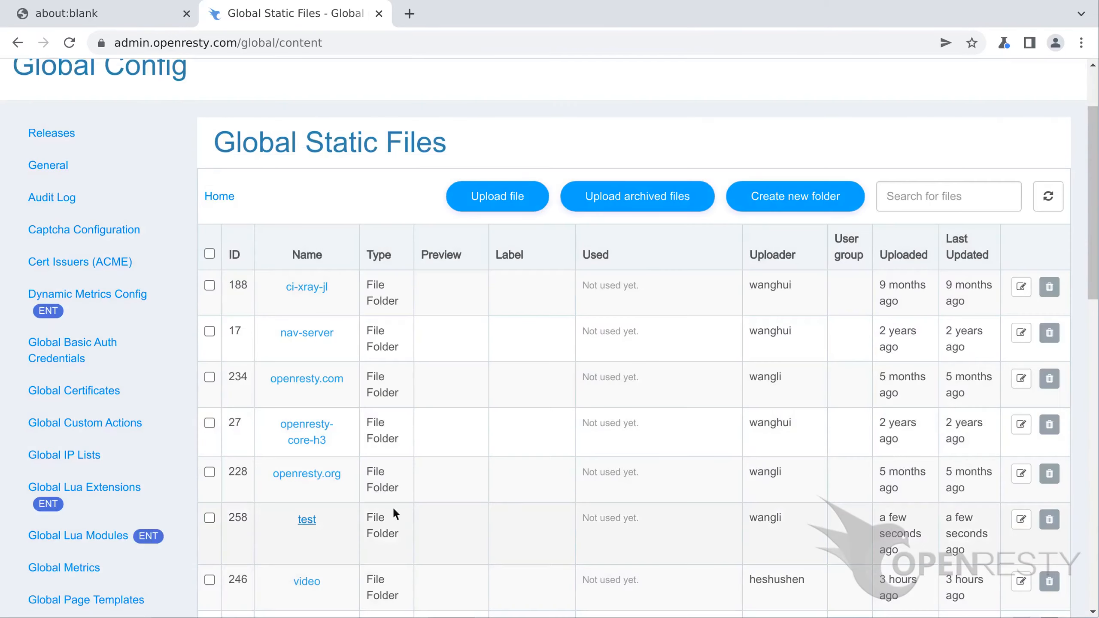
Upload bird.jpg from the Downloads folder into the test folder, keeping its file name.
left_click(307, 519)
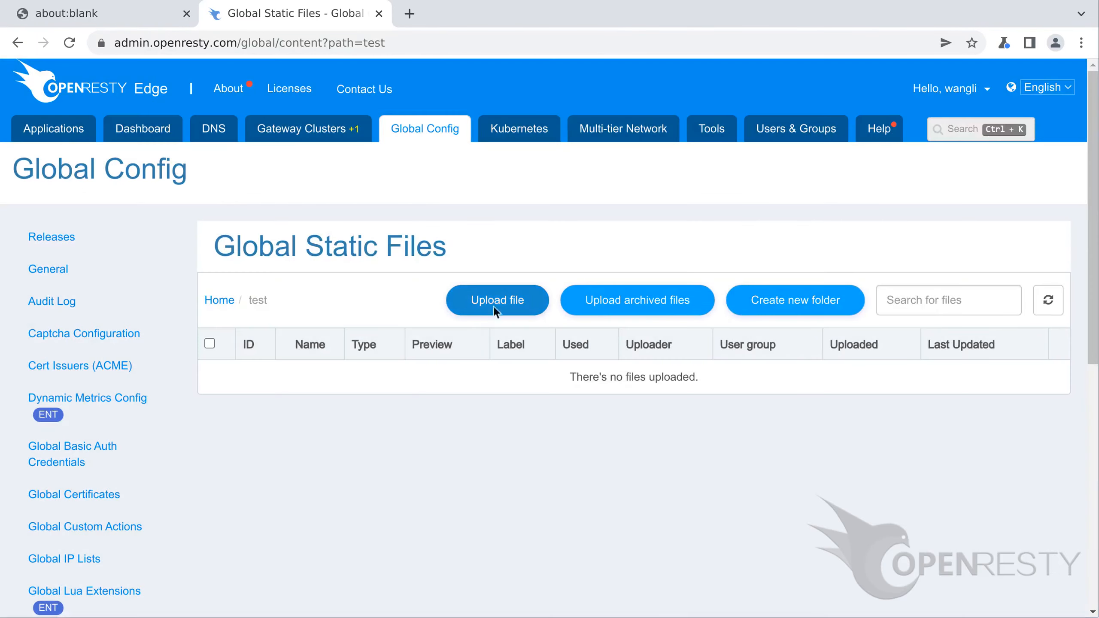
left_click(497, 301)
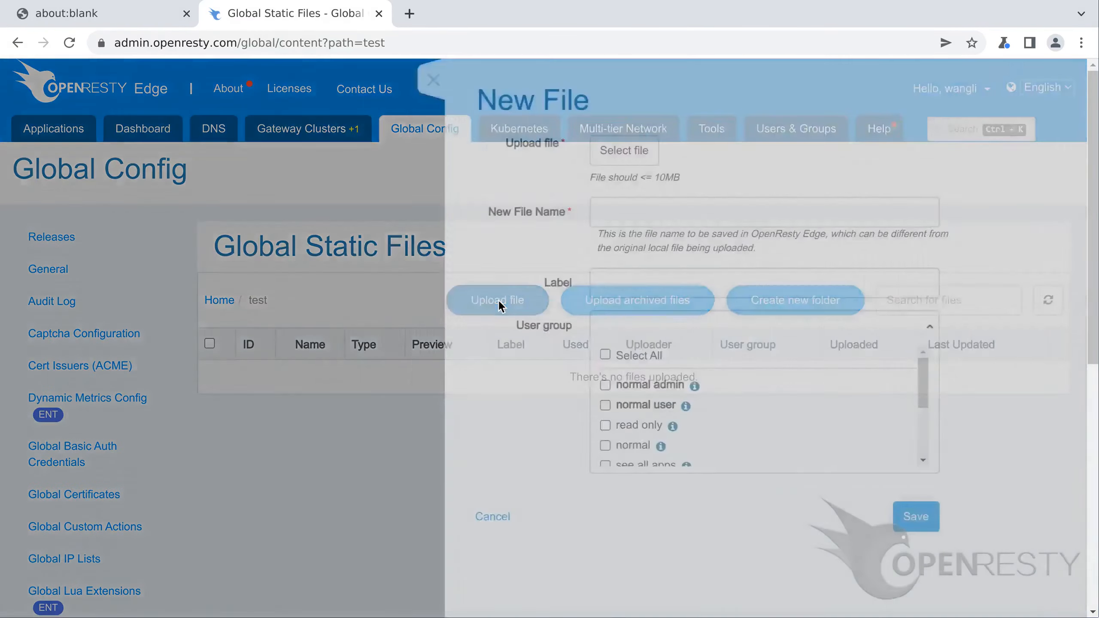
left_click(452, 150)
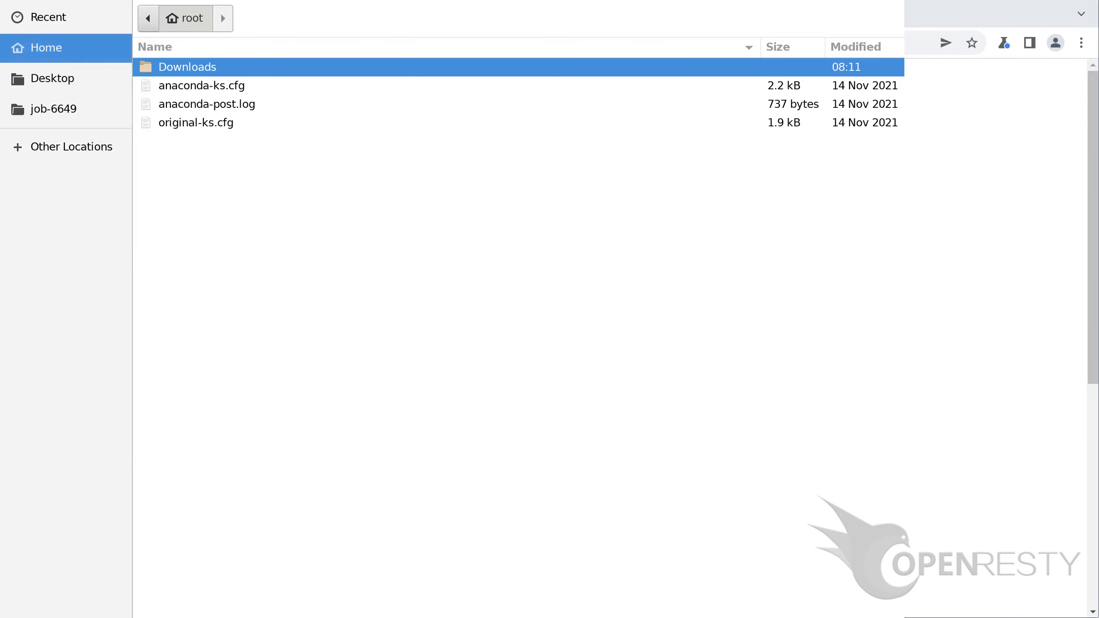
double_click(404, 75)
double_click(405, 75)
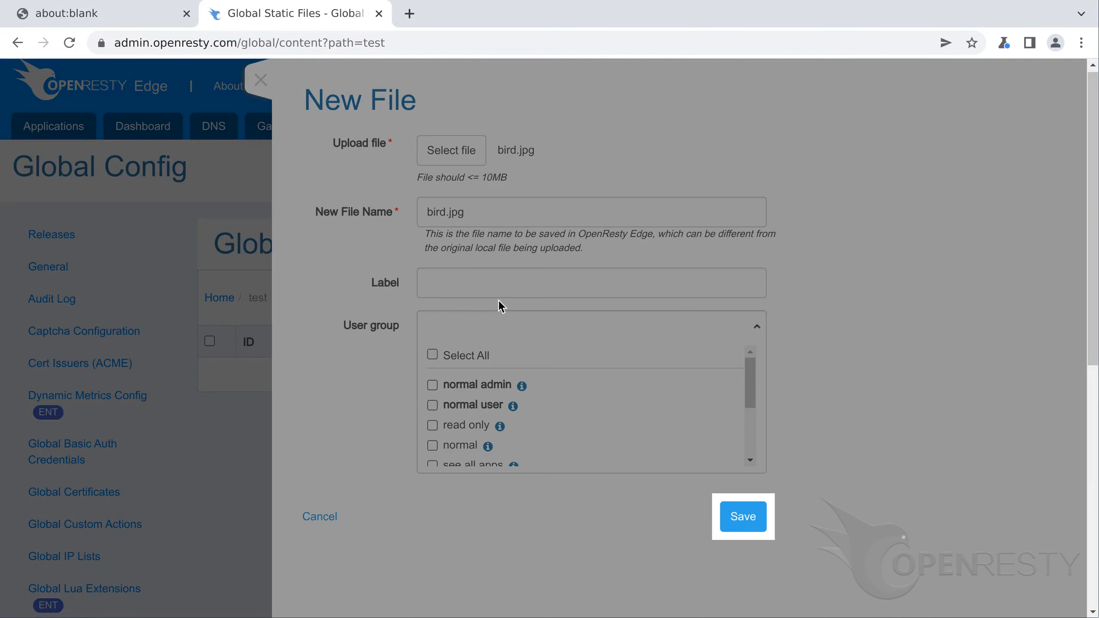
left_click(744, 518)
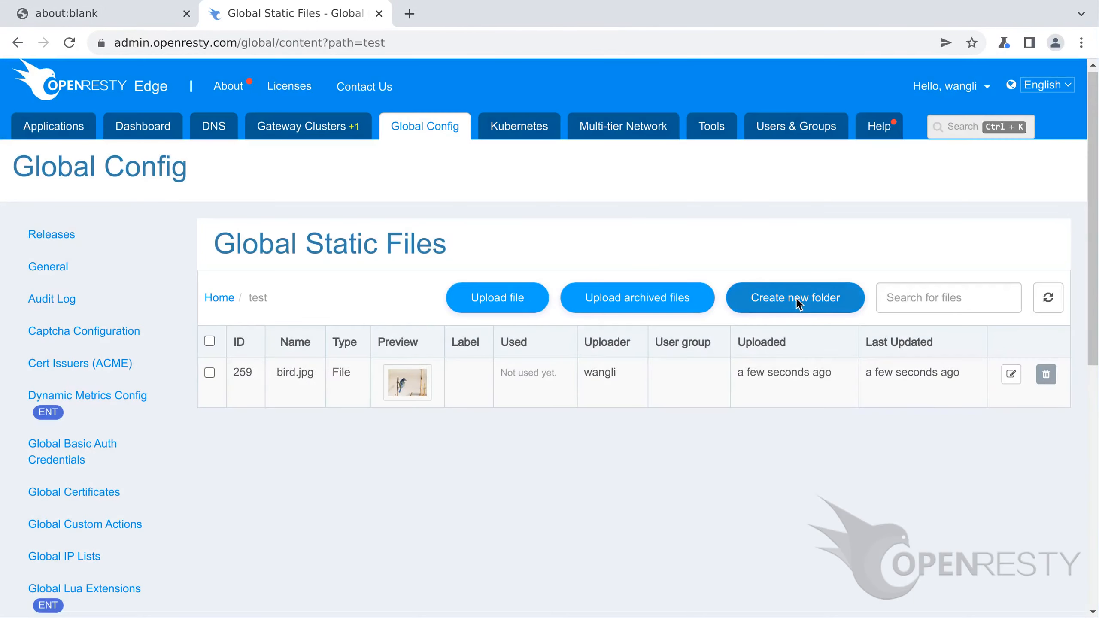
Create a subfolder named images inside the test folder.
left_click(795, 299)
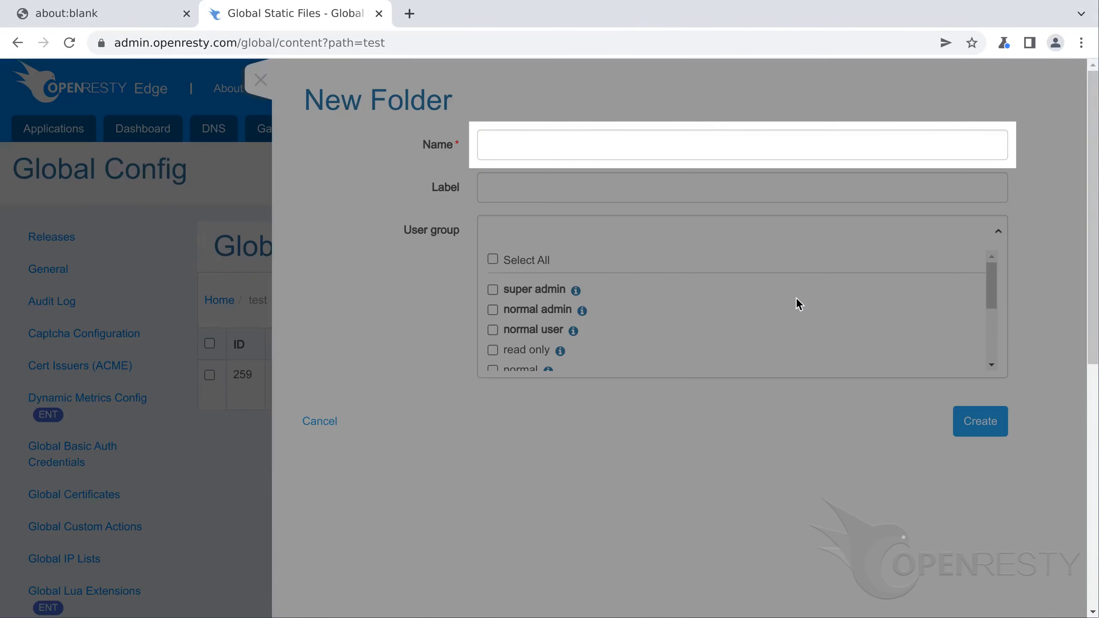
type("images")
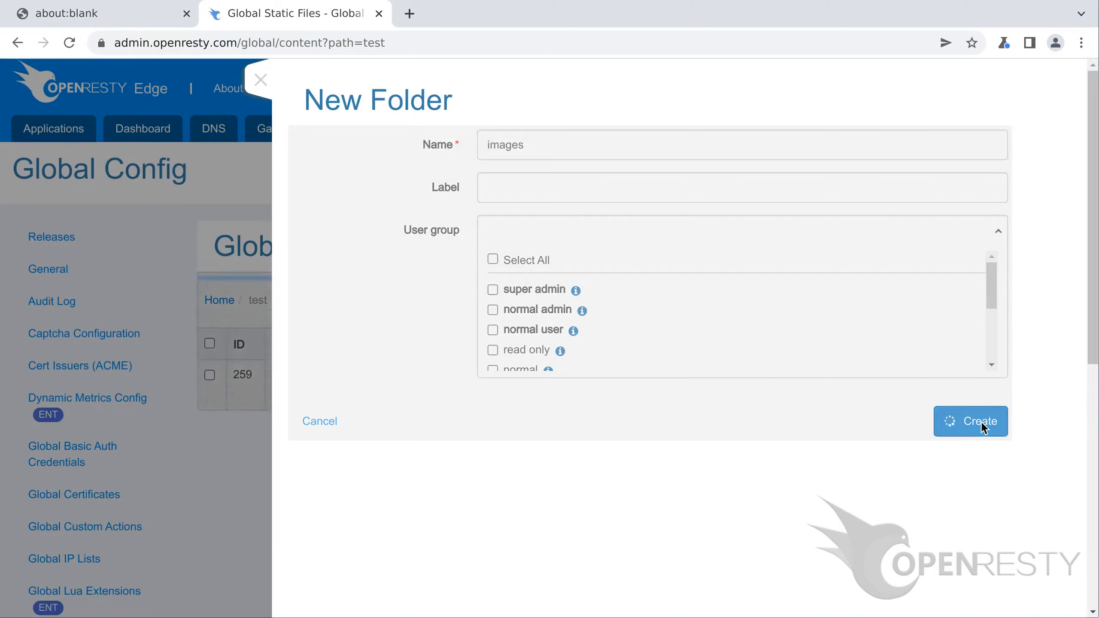
left_click(980, 422)
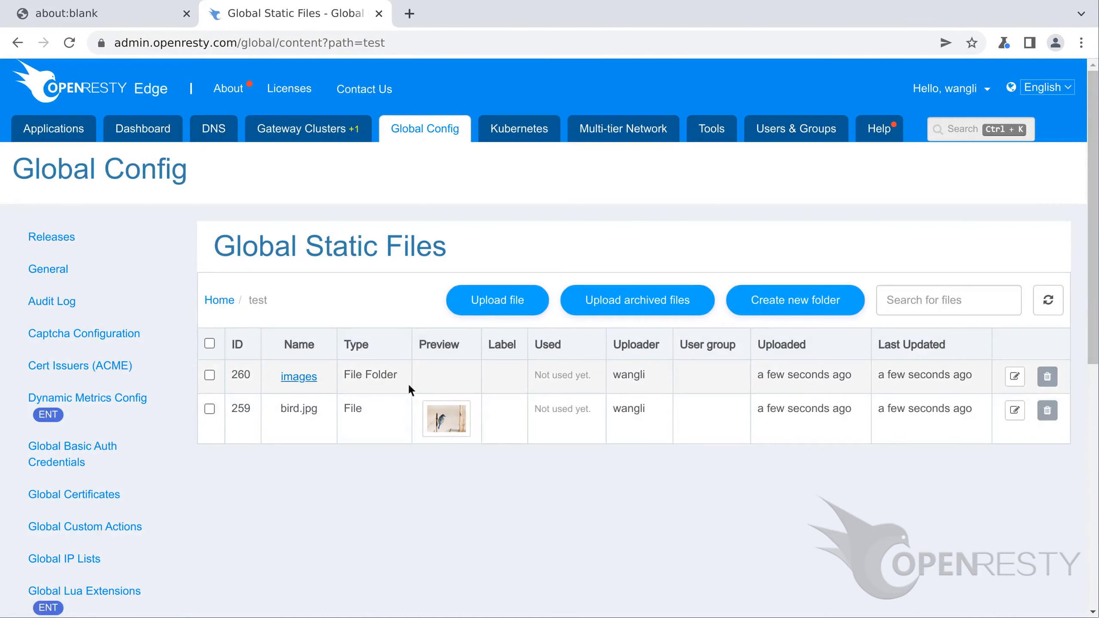
Upload cat.jpg from the Downloads folder into the test/images folder.
left_click(299, 376)
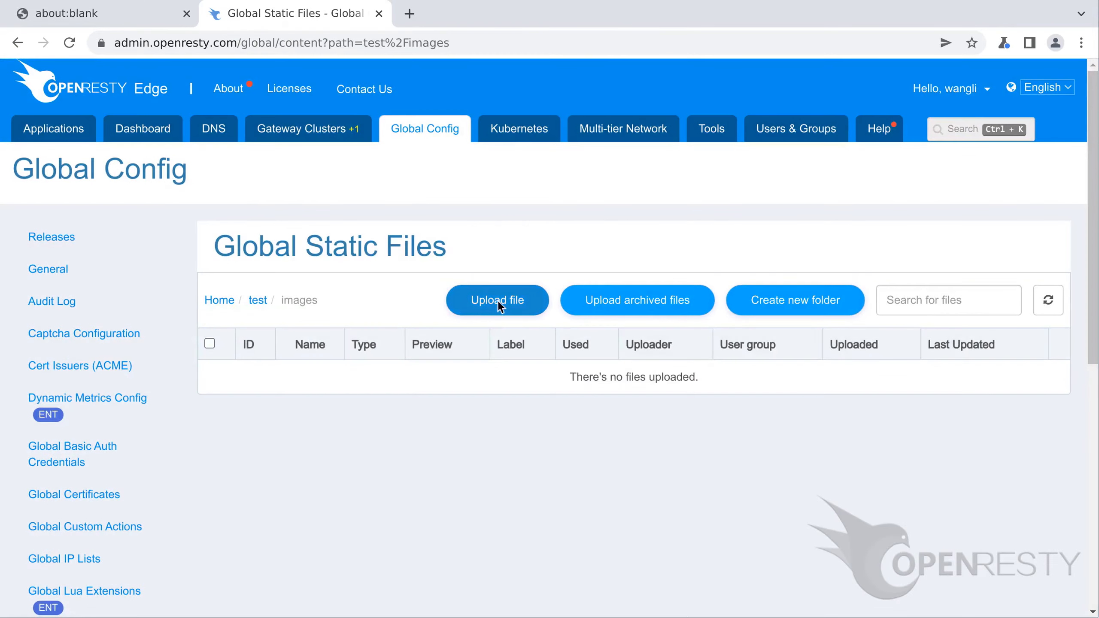
left_click(497, 300)
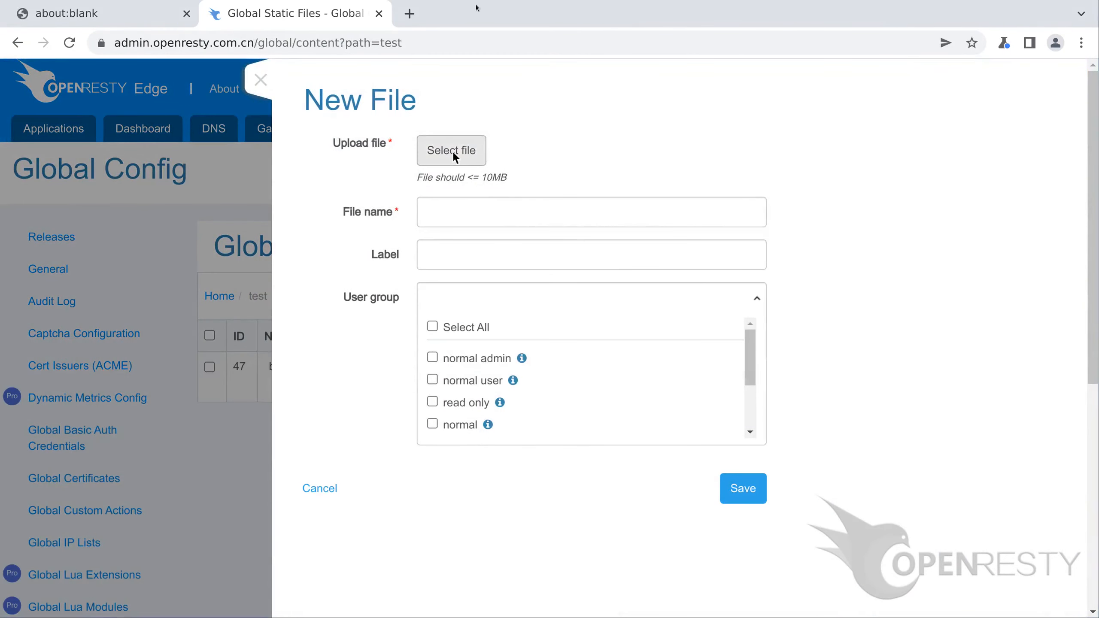
left_click(453, 153)
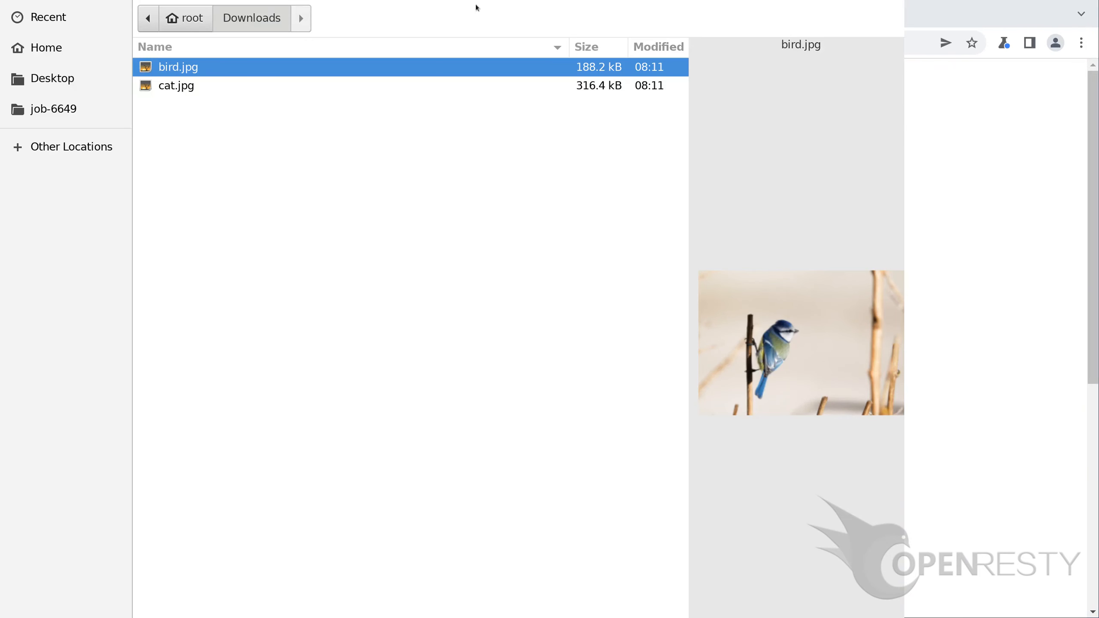
double_click(493, 85)
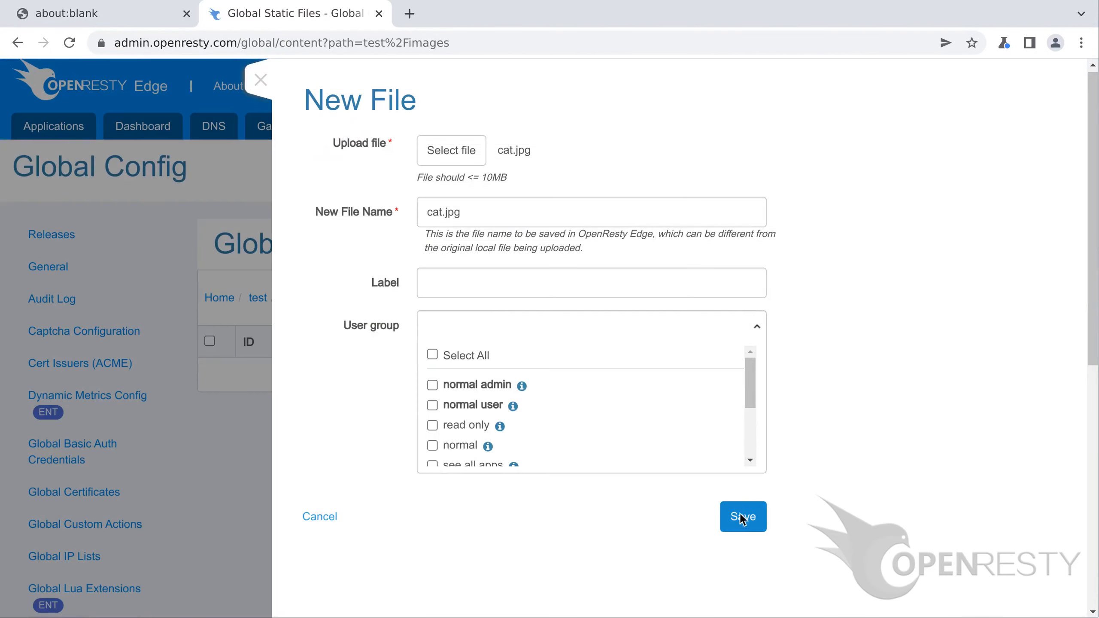
left_click(742, 516)
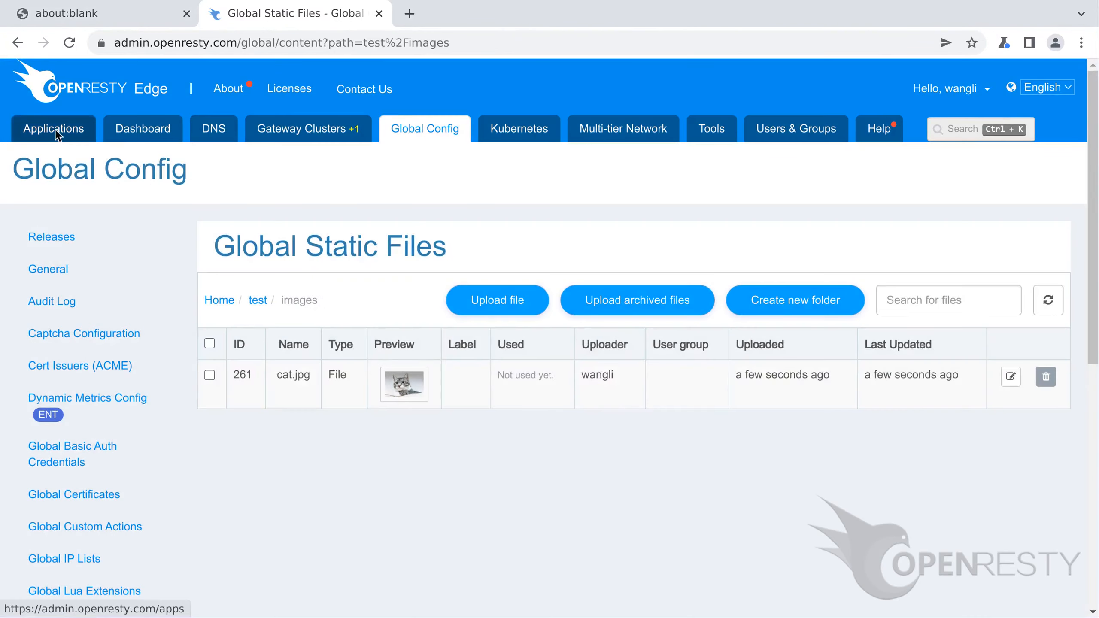
Find the HTTP application for test-edge.com and open its page rules.
left_click(54, 128)
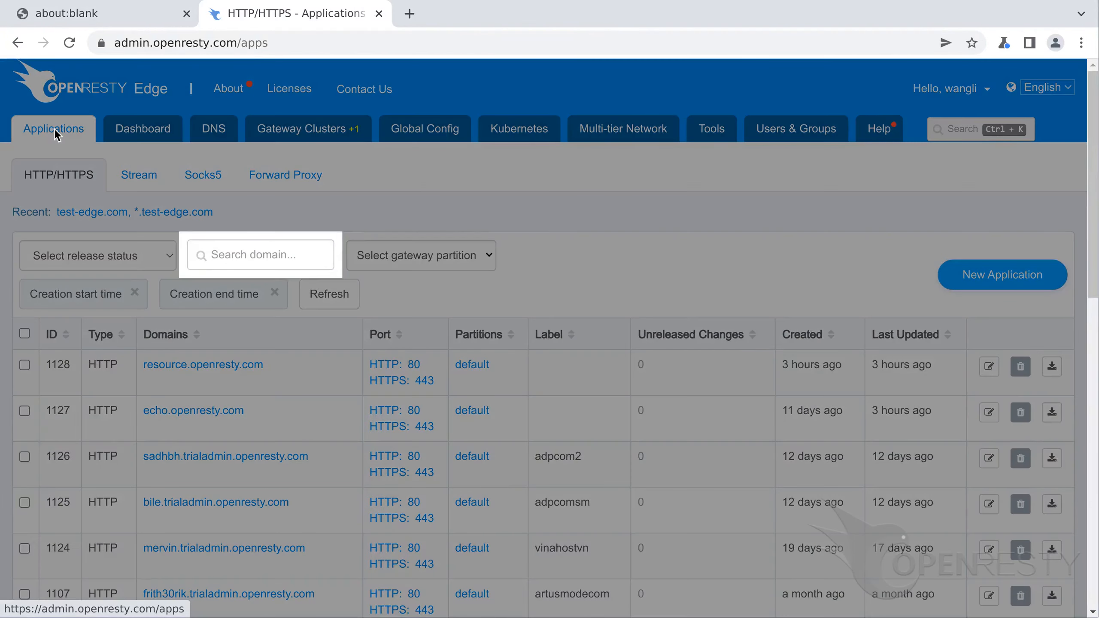
type("test-edge.com")
key("Return")
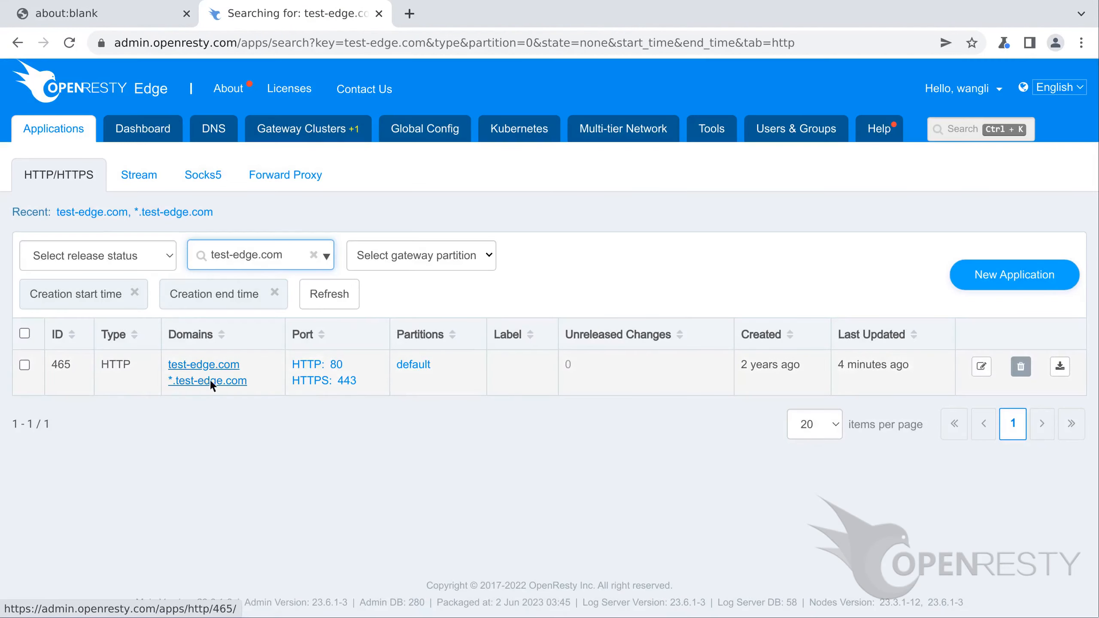
left_click(211, 381)
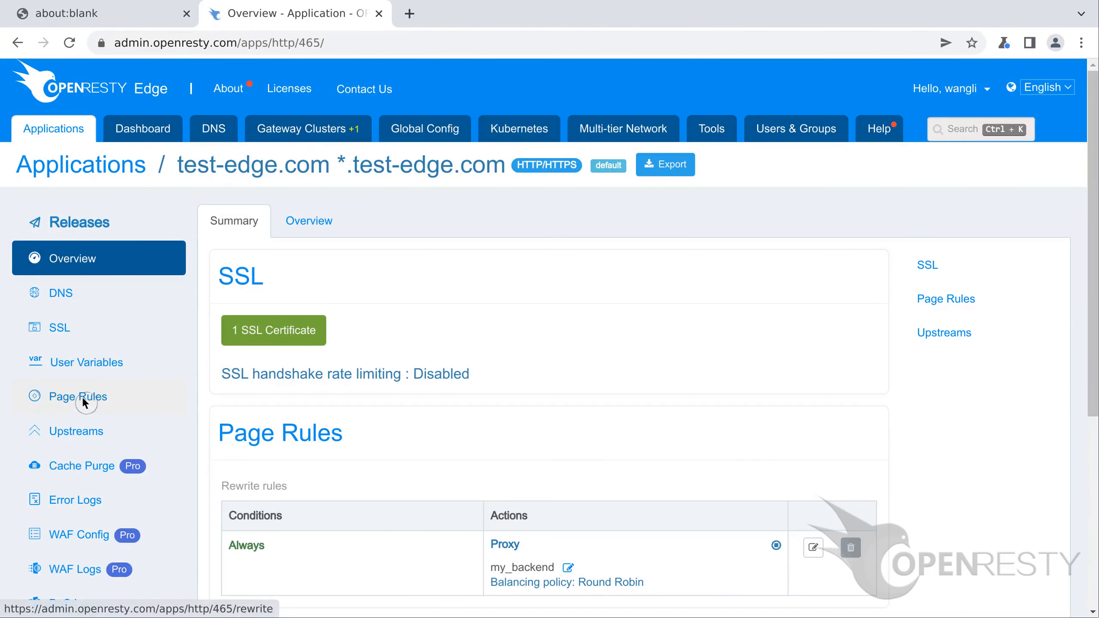
left_click(89, 397)
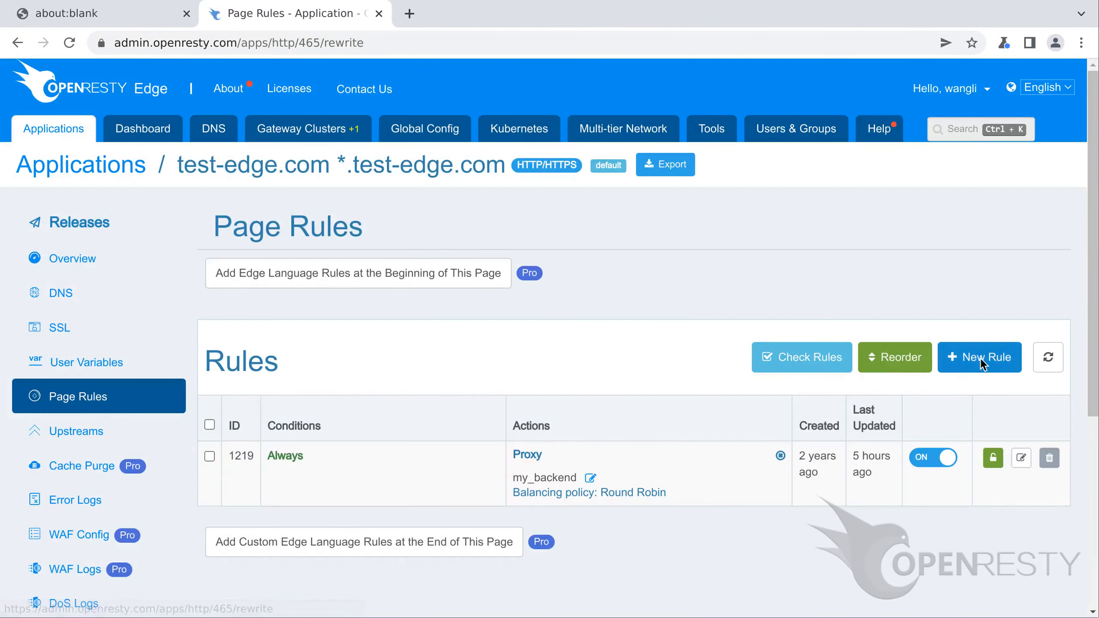
Start a new page rule with an enabling condition that the URI equals the string /images/bird.jpg.
left_click(980, 358)
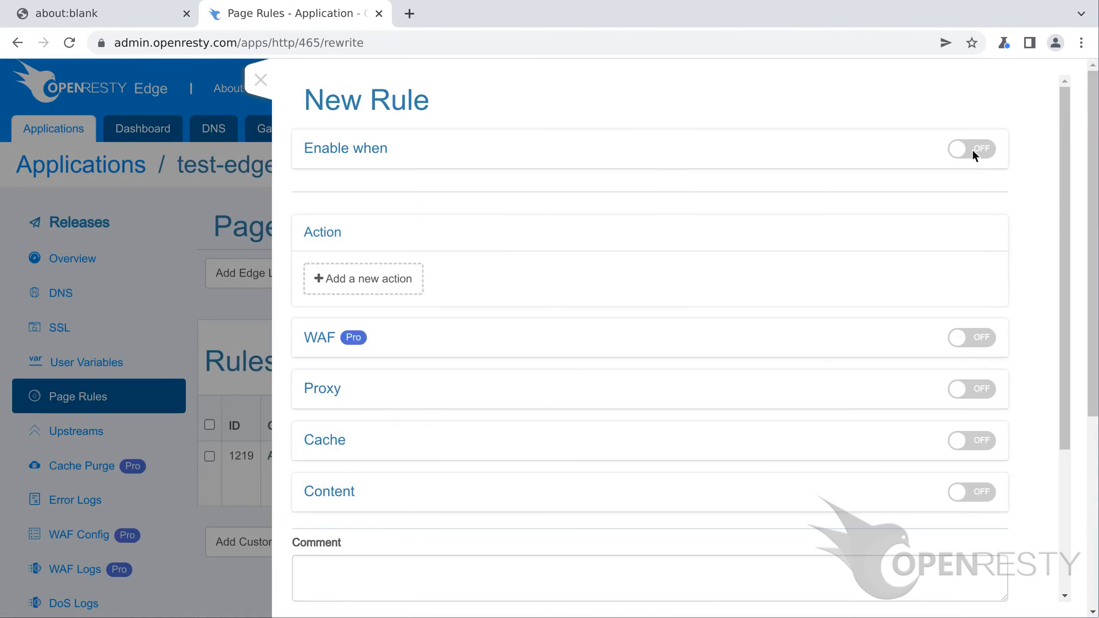
left_click(972, 148)
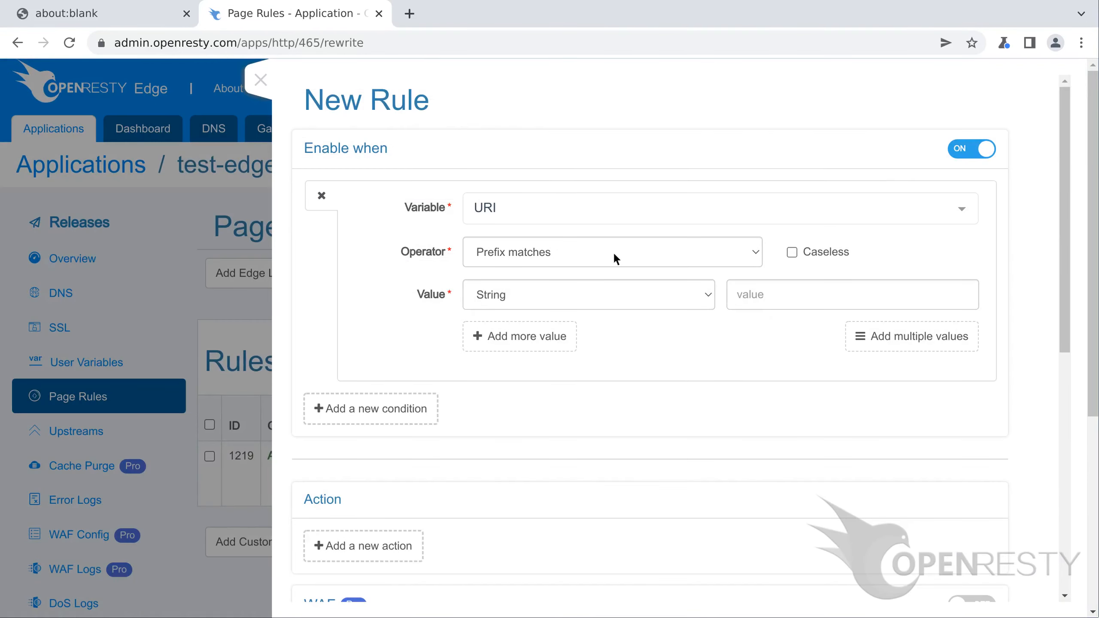
left_click(614, 253)
left_click(613, 253)
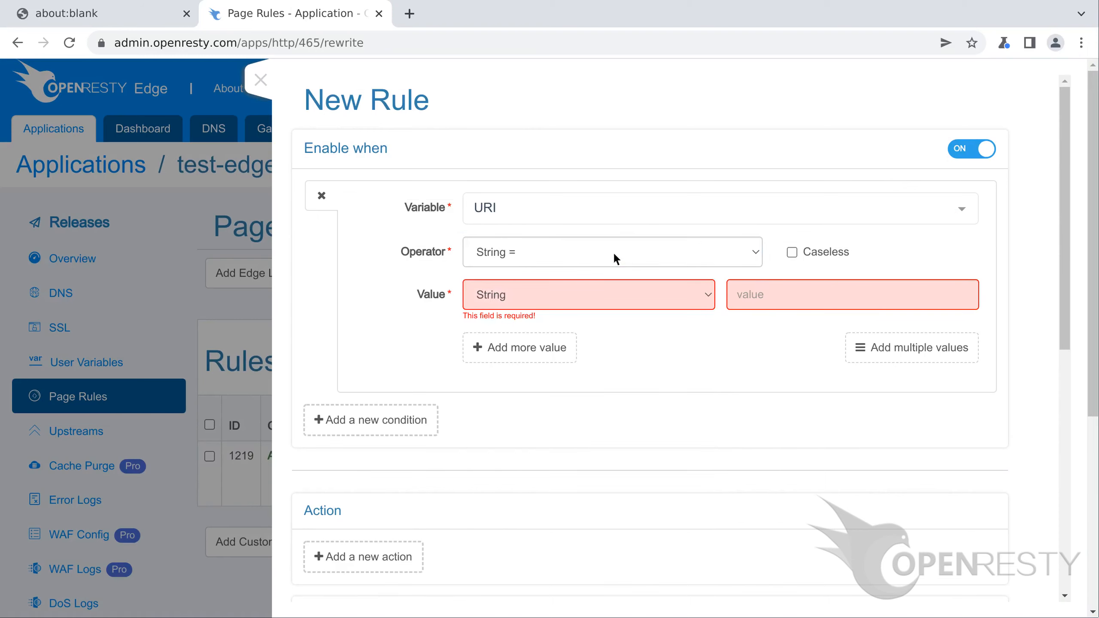
type("/i")
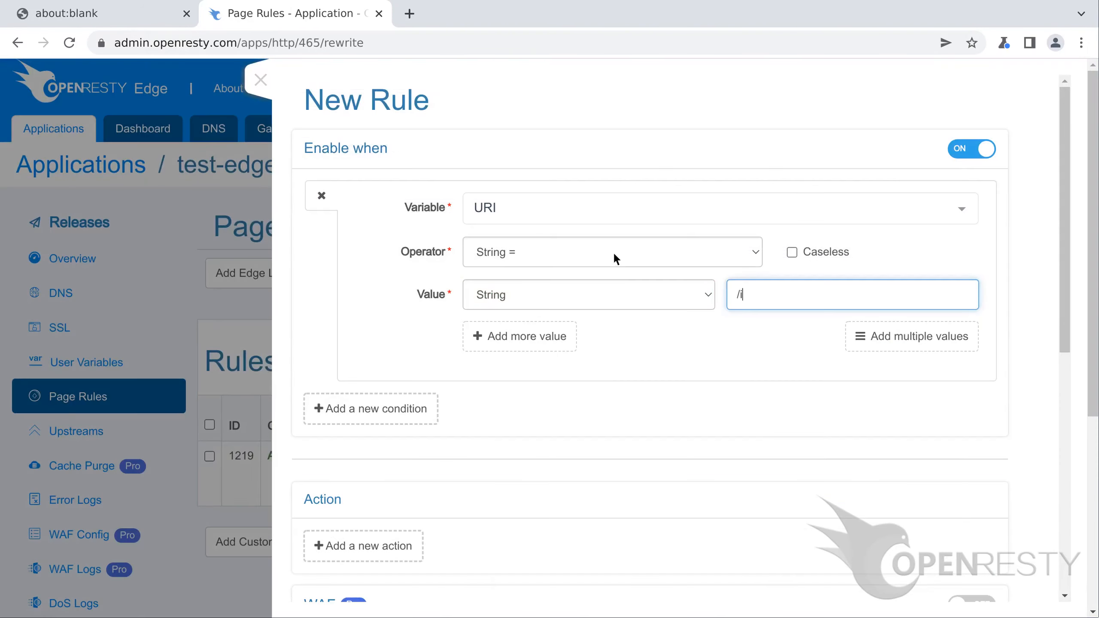
type("mages/bird.jpg")
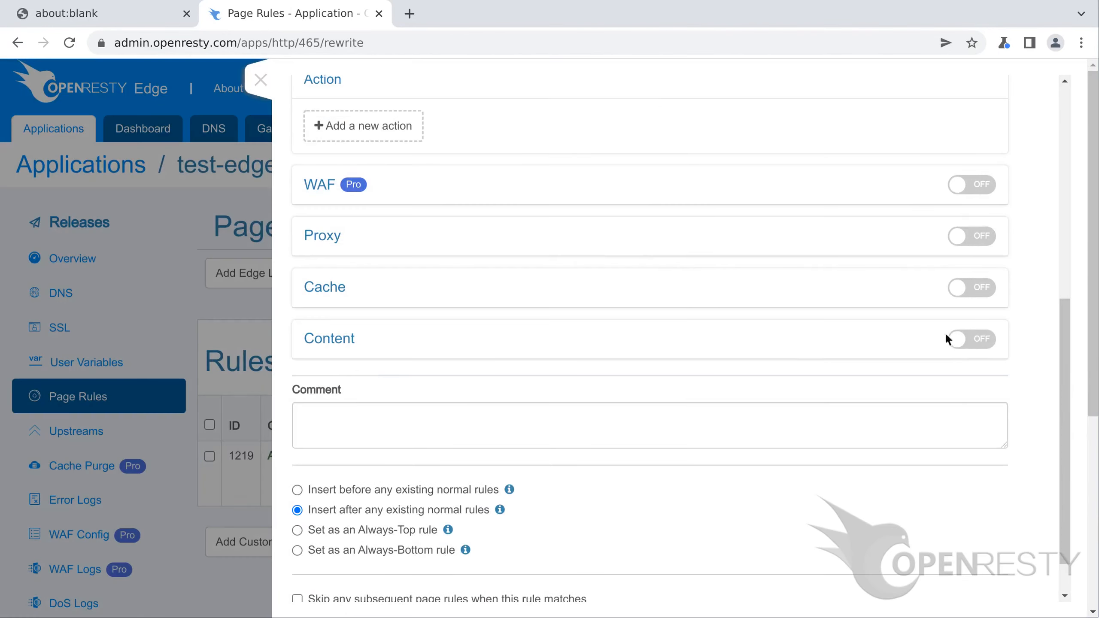
Enable content for the rule with test/bird.jpg as the destination, and create the rule before any existing normal rules.
left_click(971, 340)
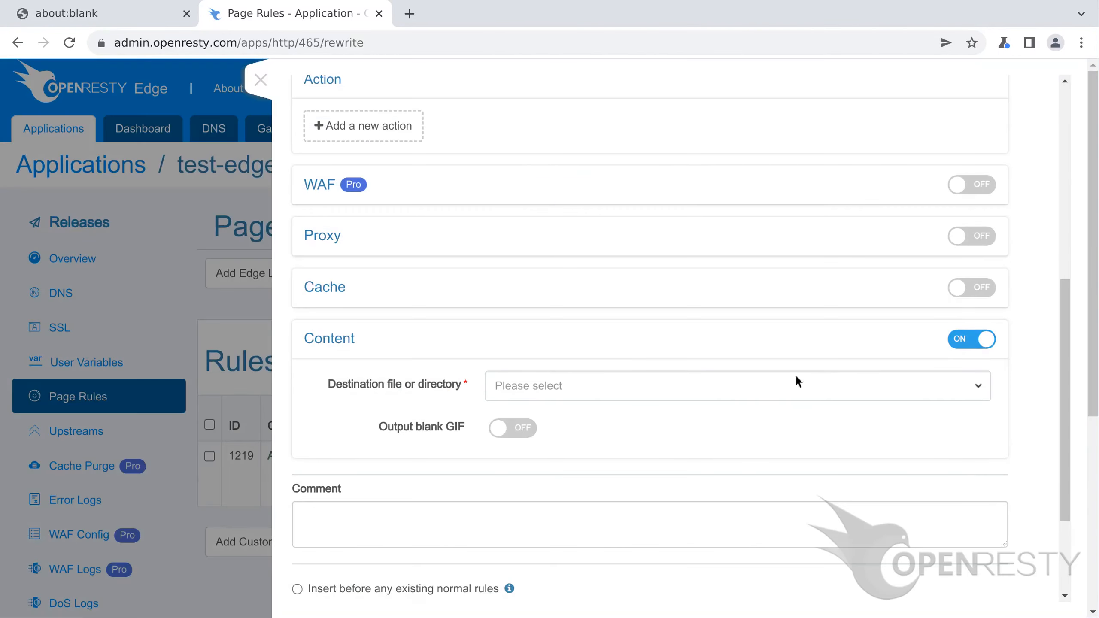
left_click(739, 385)
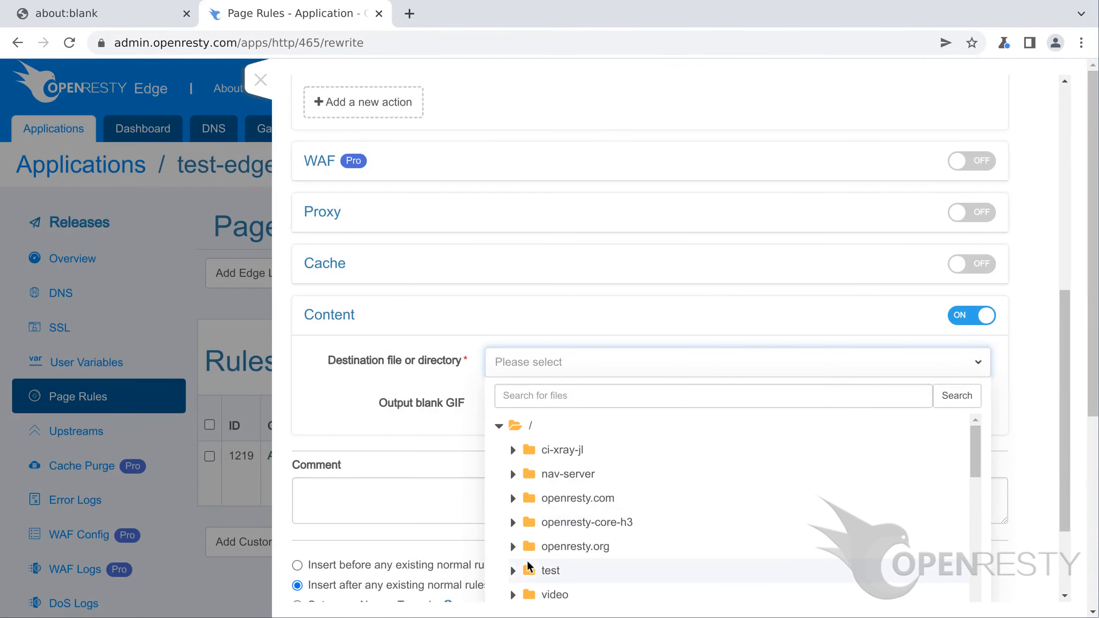
left_click(513, 570)
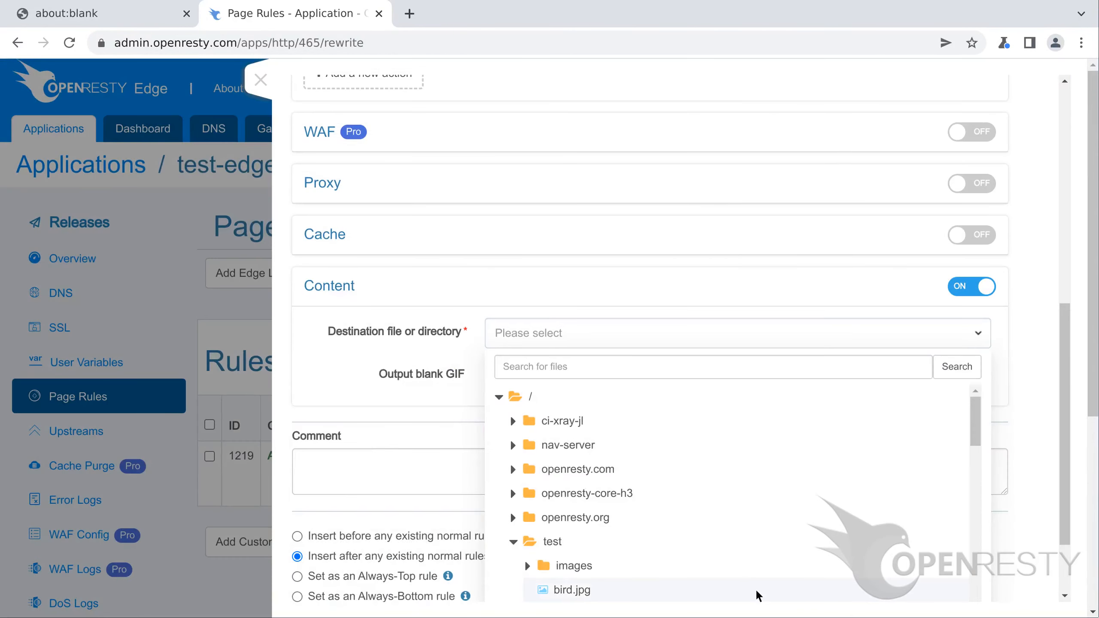
left_click(759, 588)
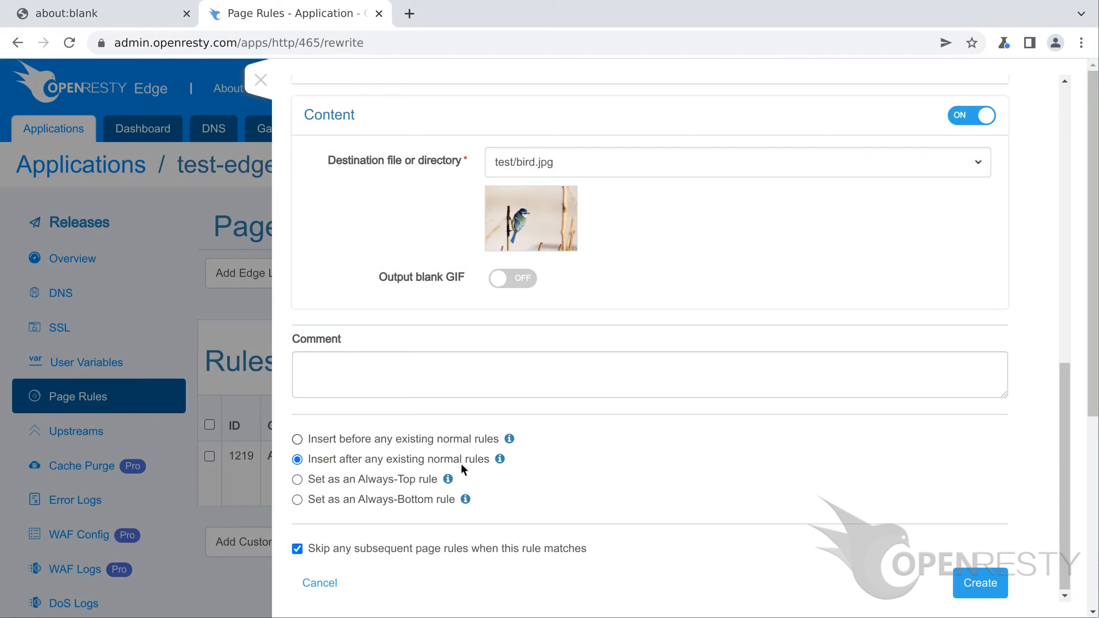
left_click(403, 438)
left_click(981, 588)
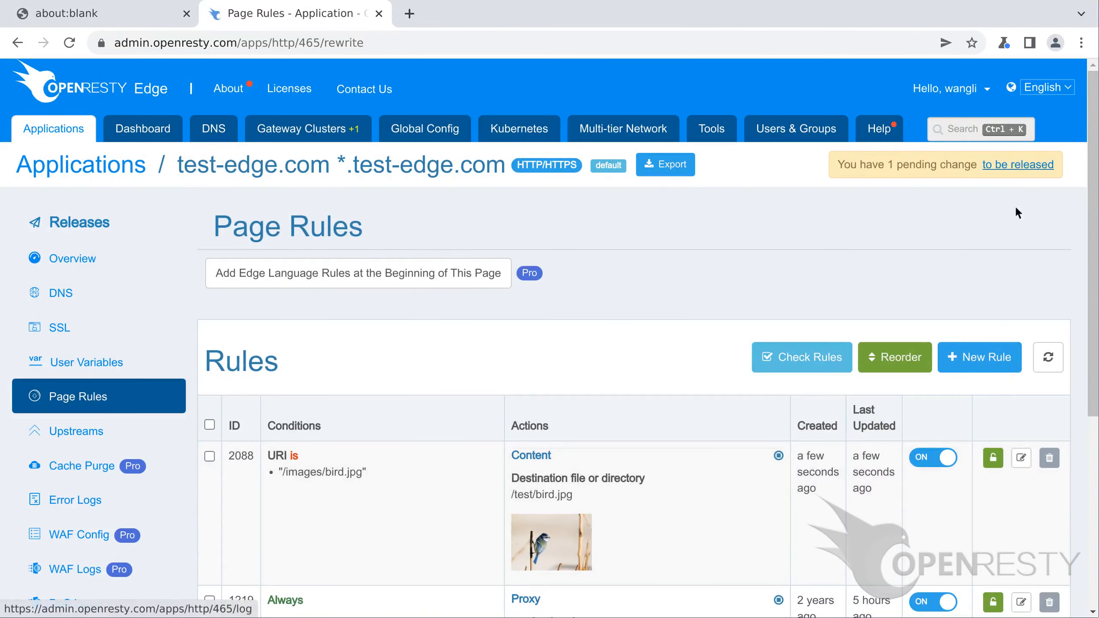
Release the application's pending page rule change to the gateway servers.
left_click(1018, 164)
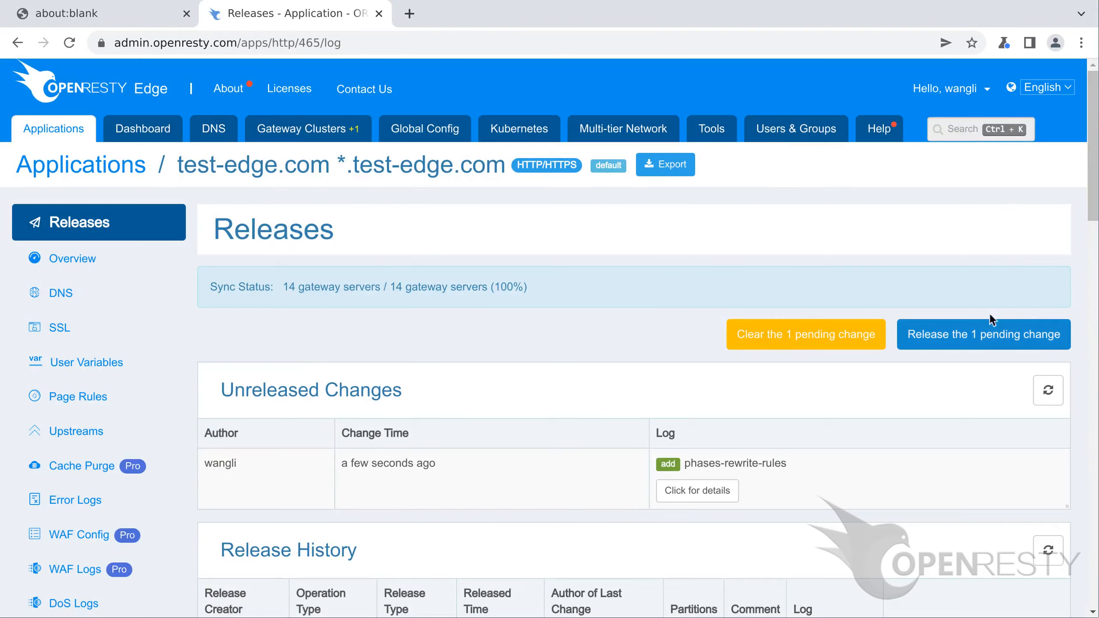
left_click(987, 336)
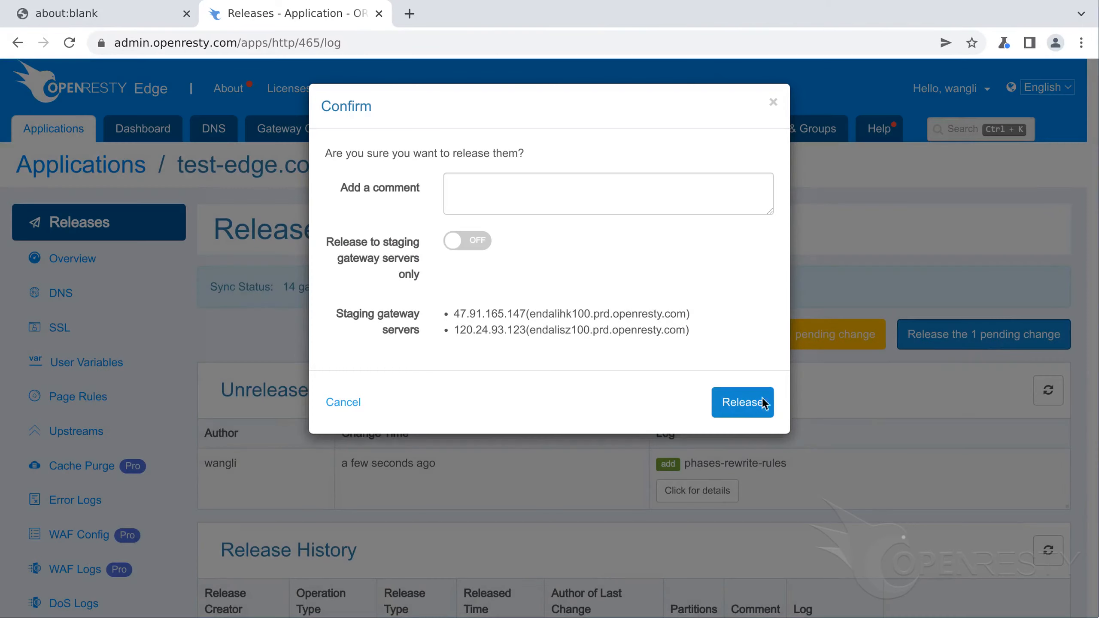
left_click(744, 405)
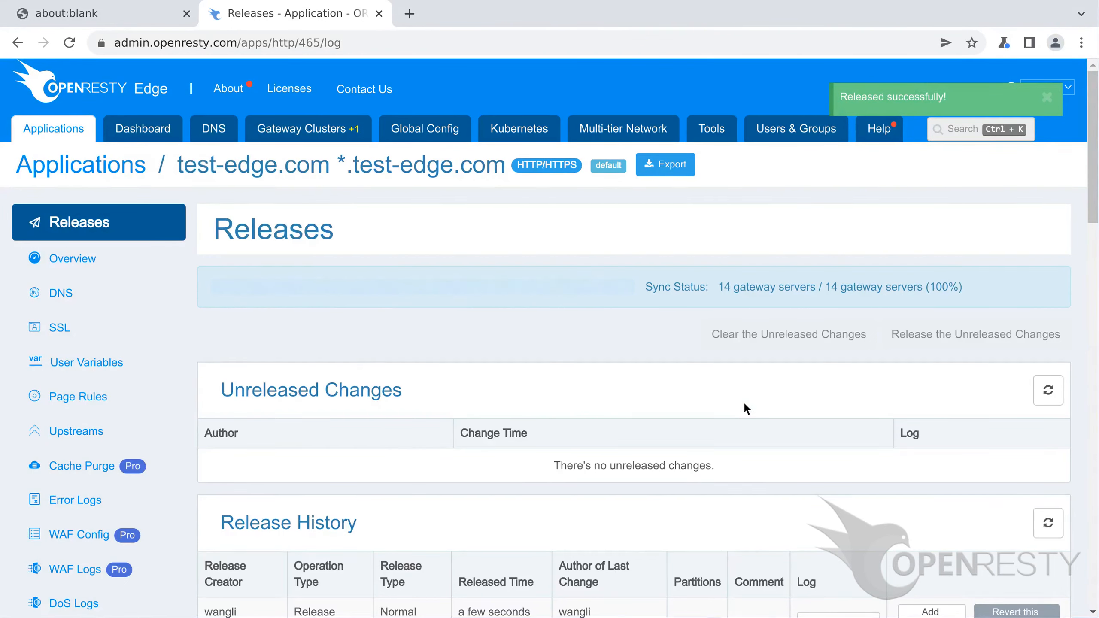
key("ctrl+t")
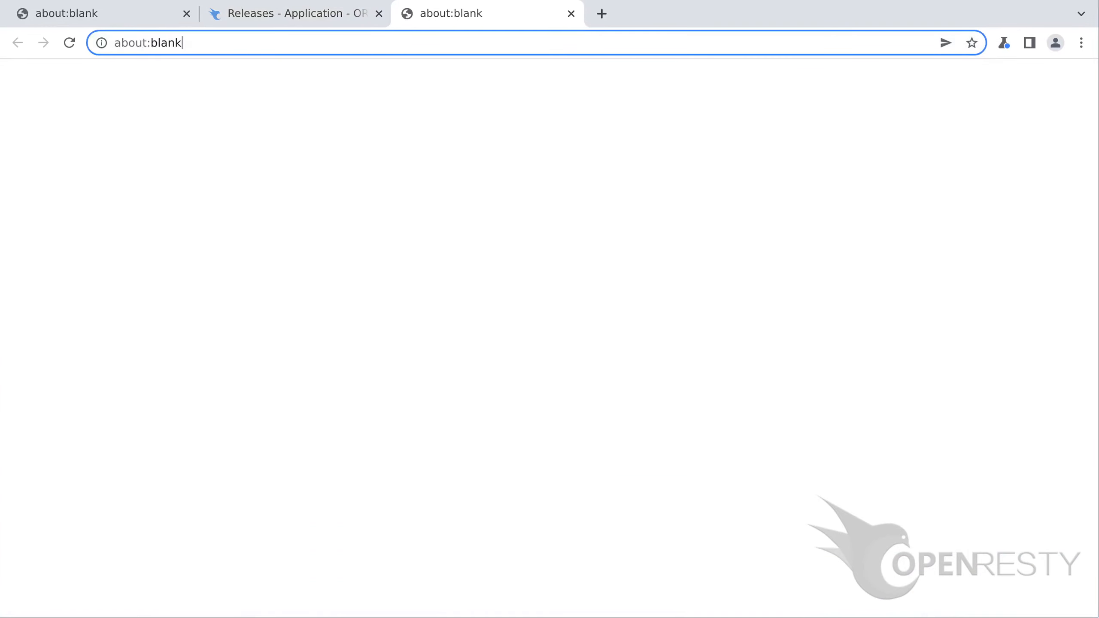
type("http://test-edge.")
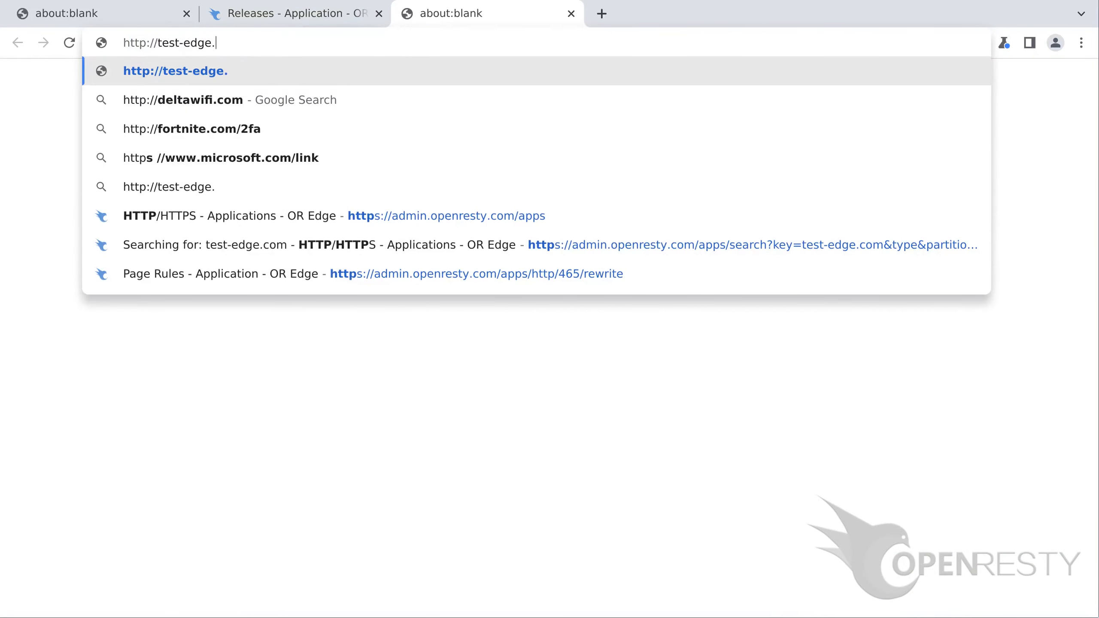
type("com/images/bird.jpg")
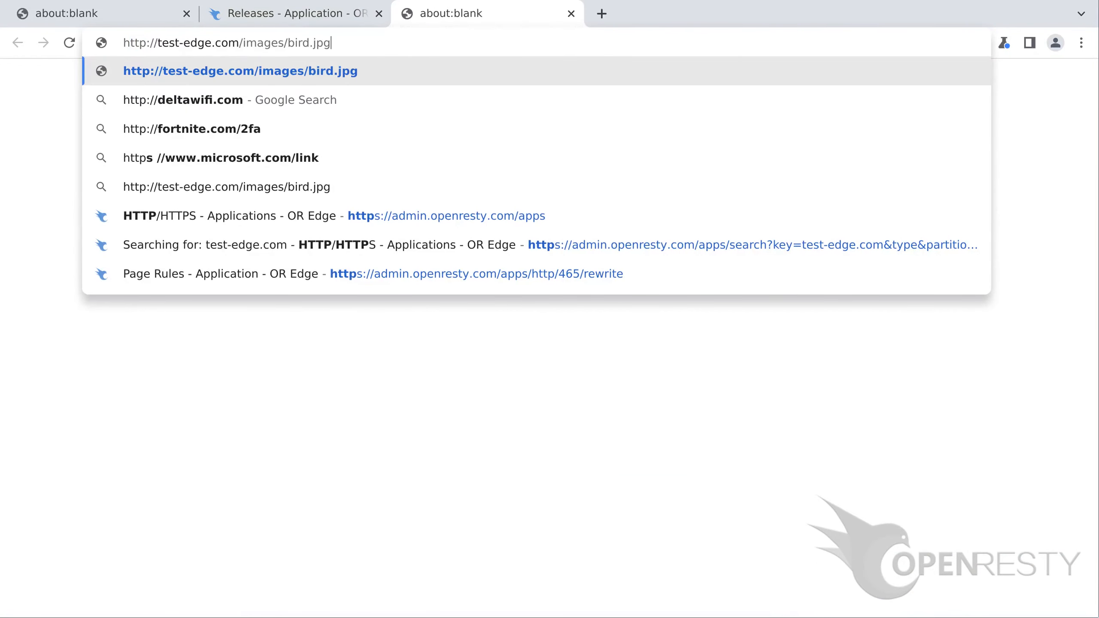
key("Return")
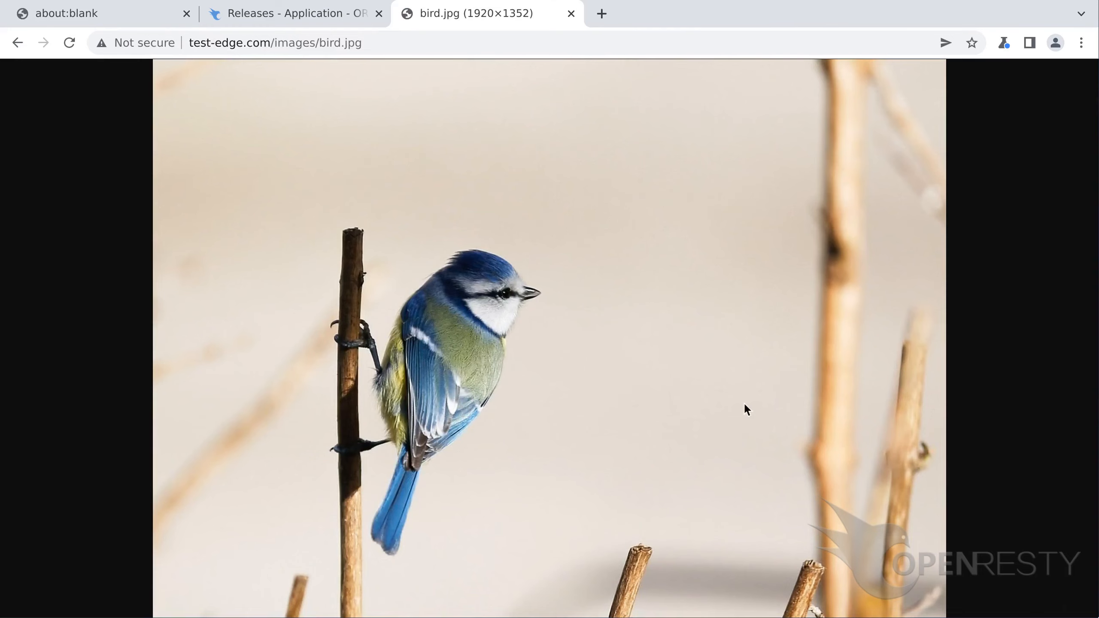
key("ctrl+w")
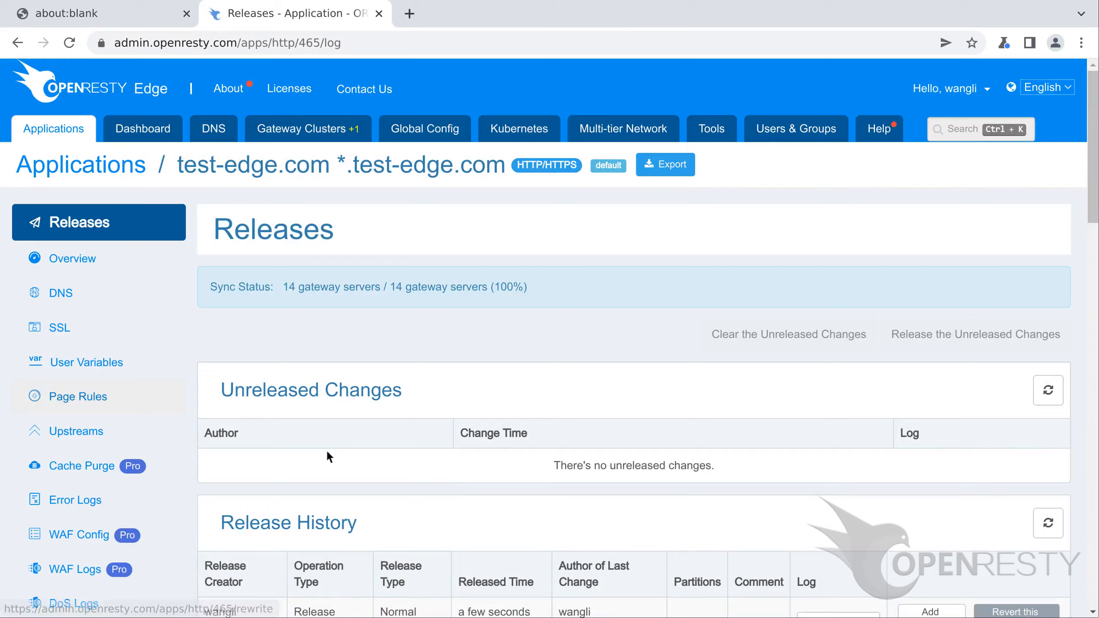
Edit the /images/bird.jpg page rule so its condition is that the URI prefix matches the string /images.
left_click(91, 397)
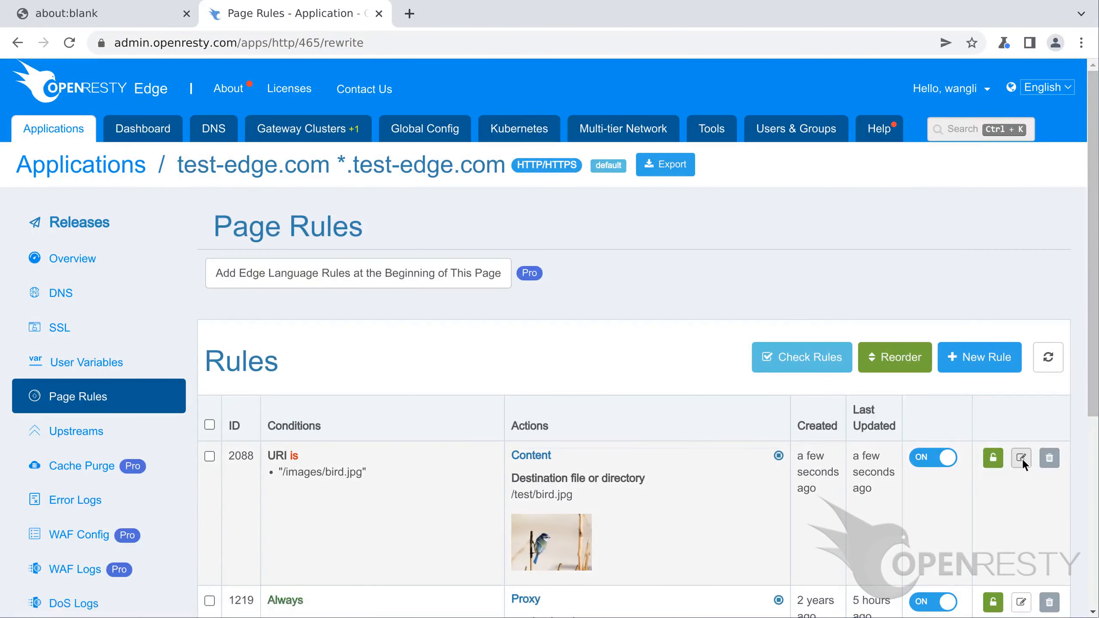
left_click(1022, 458)
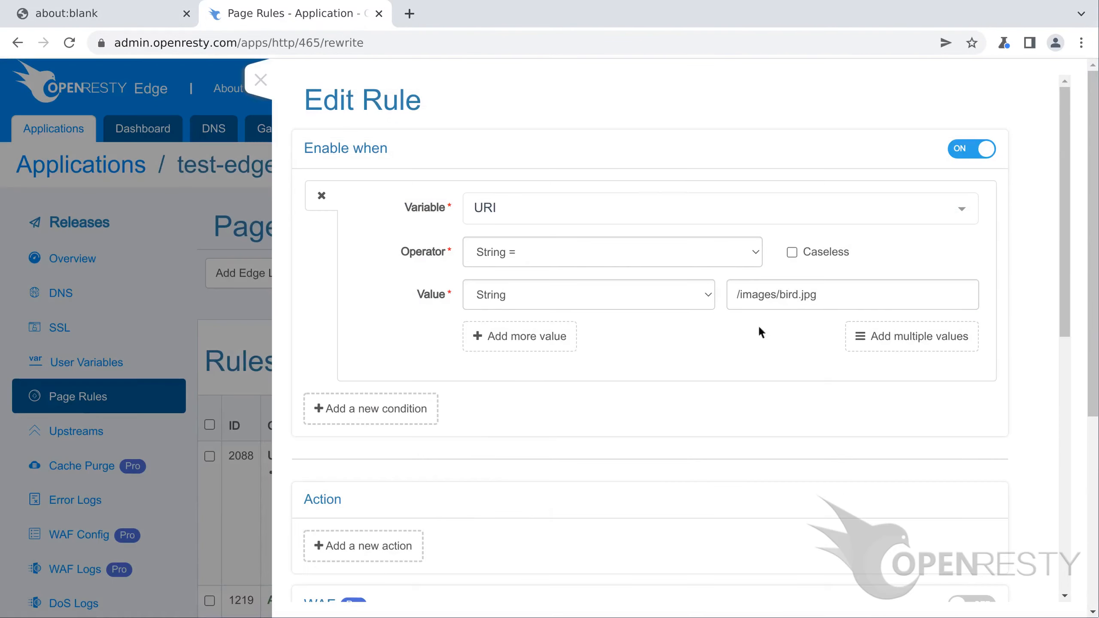
left_click(613, 250)
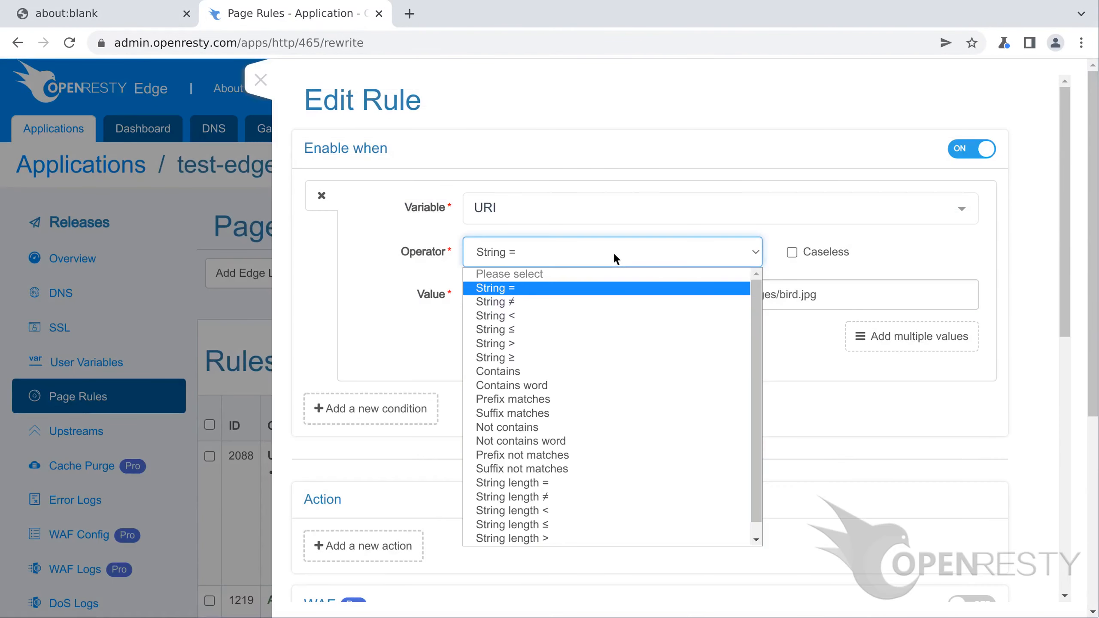
left_click(613, 252)
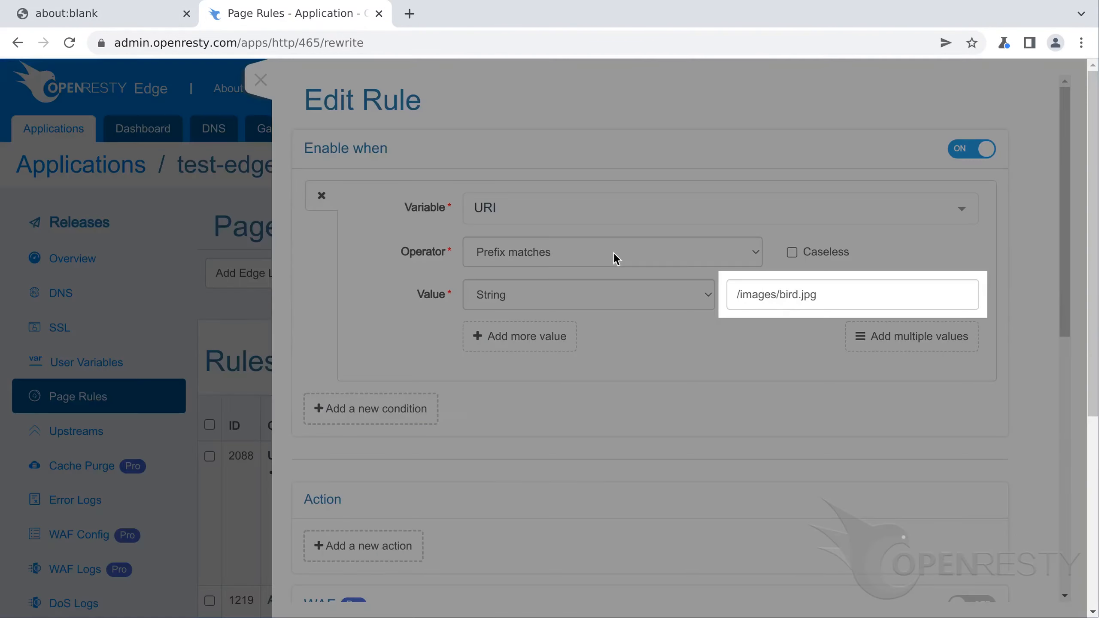
type("/images")
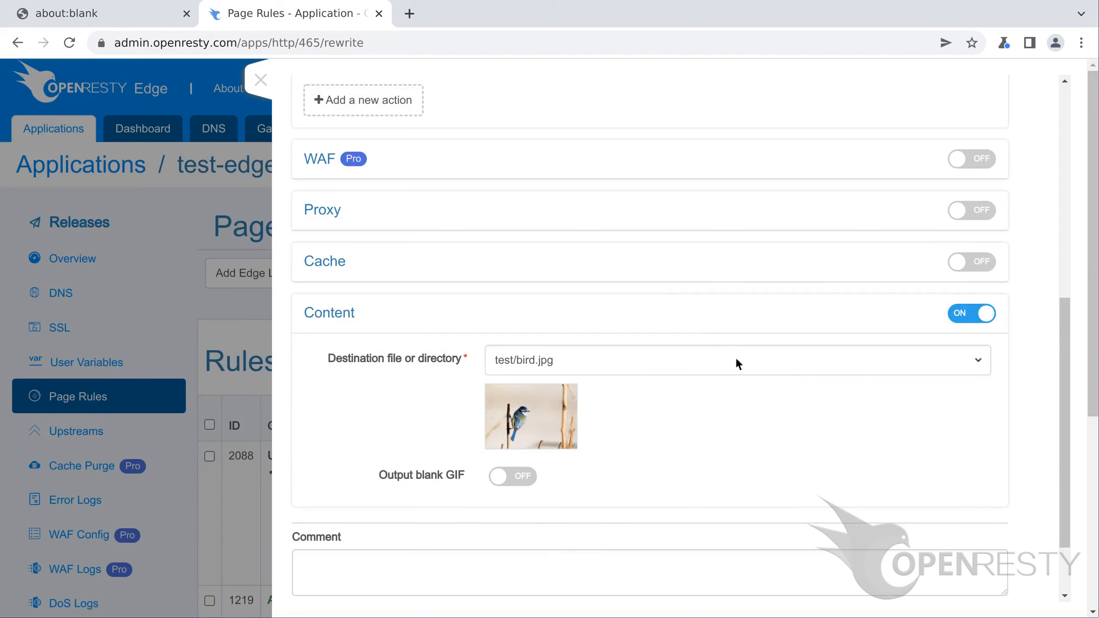
Change the rule's content destination to the test directory and save the rule.
left_click(738, 359)
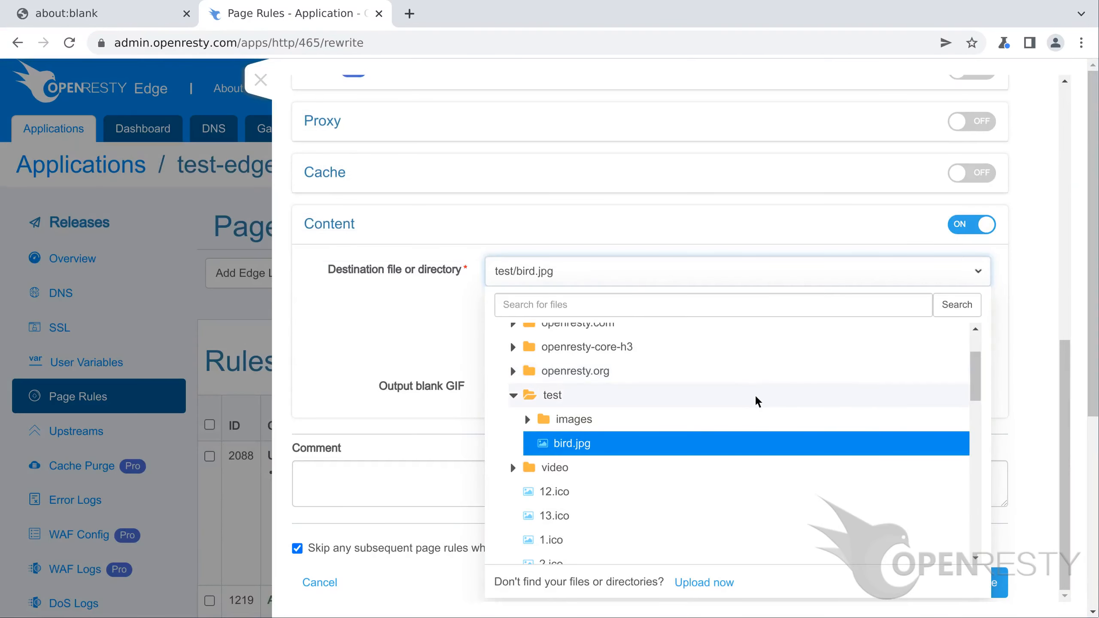
left_click(754, 394)
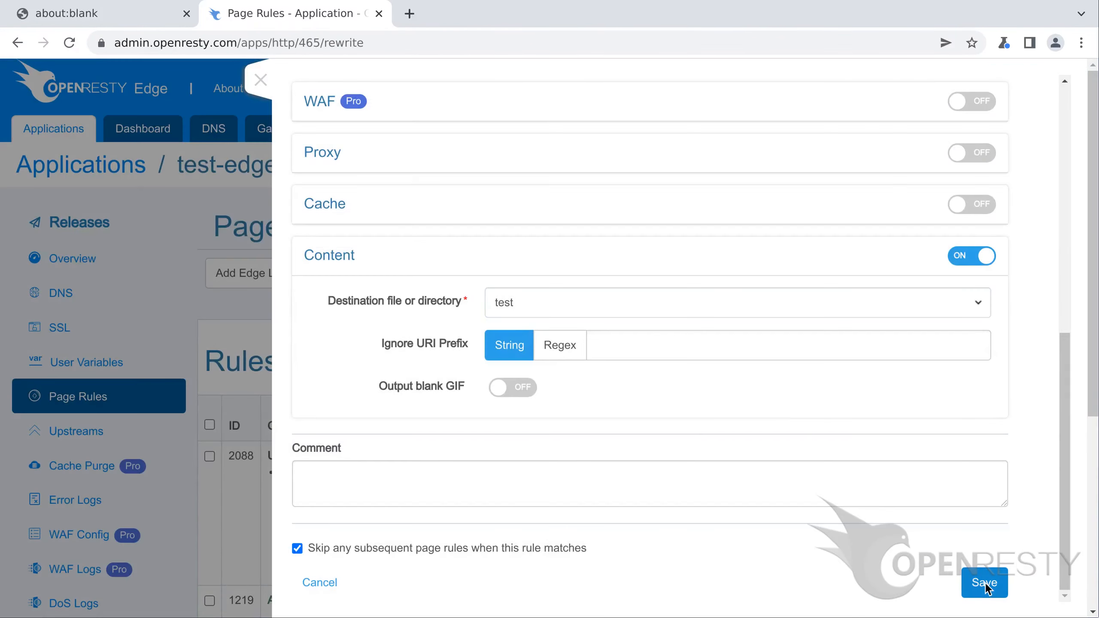
left_click(983, 582)
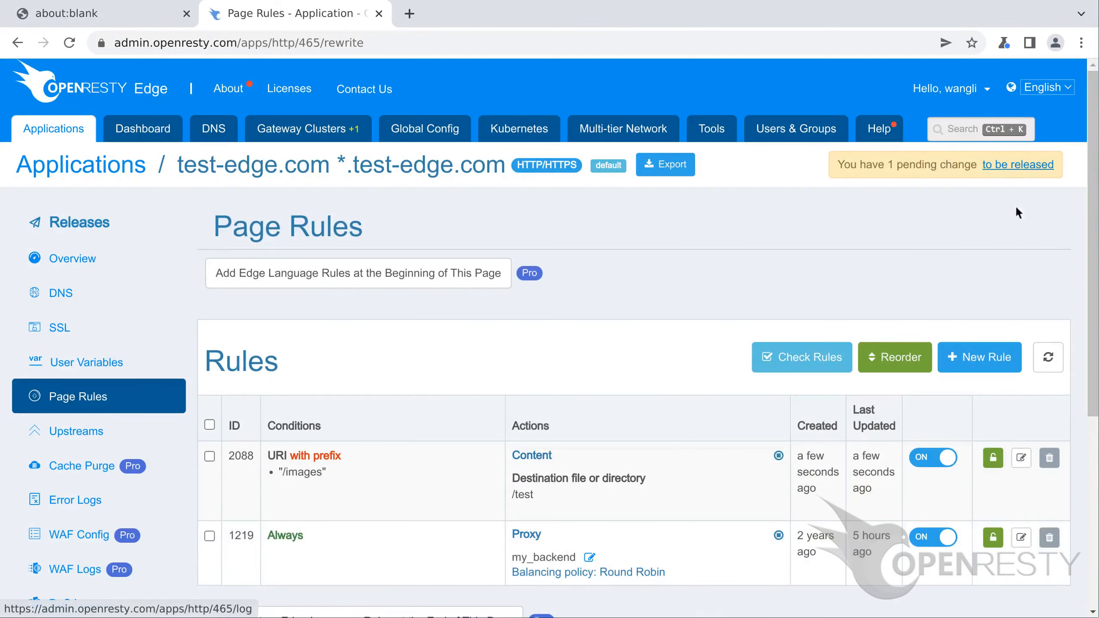
Release the pending change to the /images prefix rule to the gateway servers.
left_click(1018, 164)
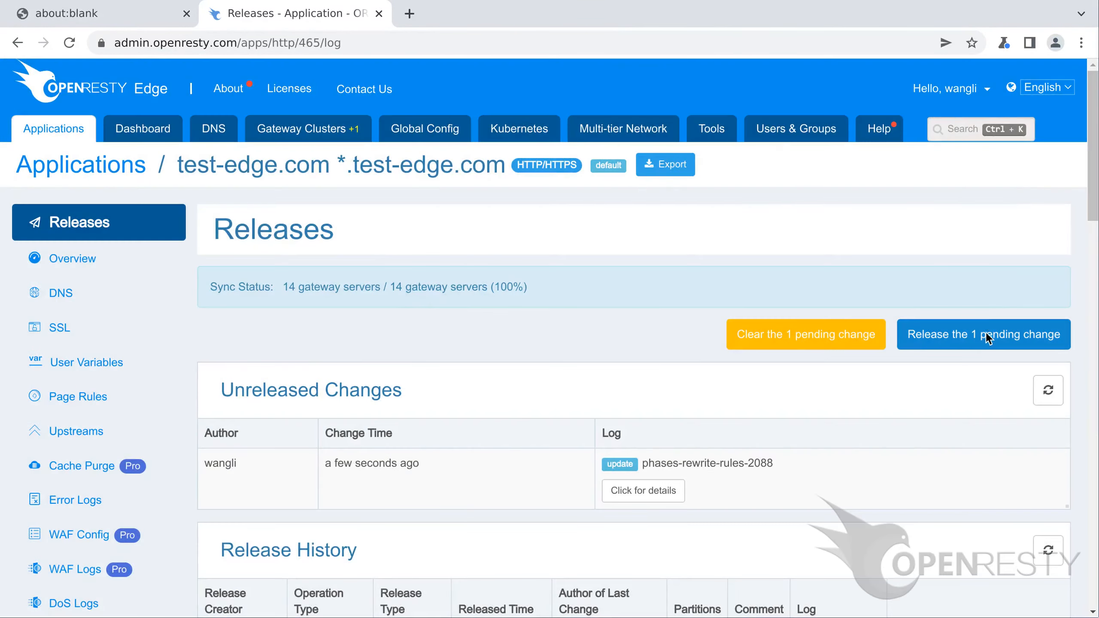
left_click(988, 339)
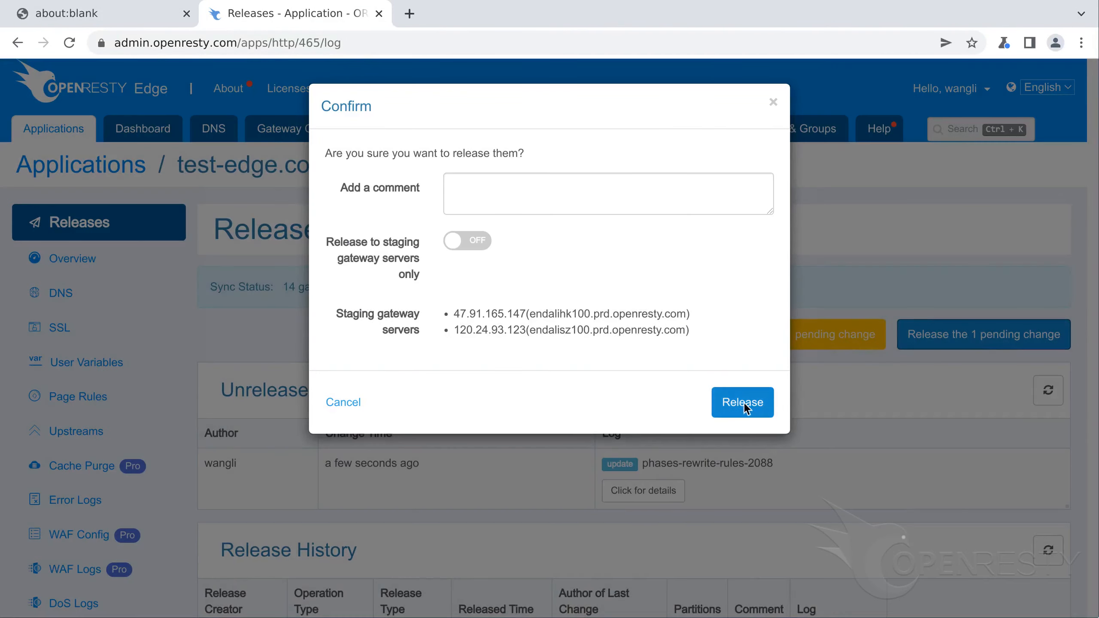
left_click(742, 403)
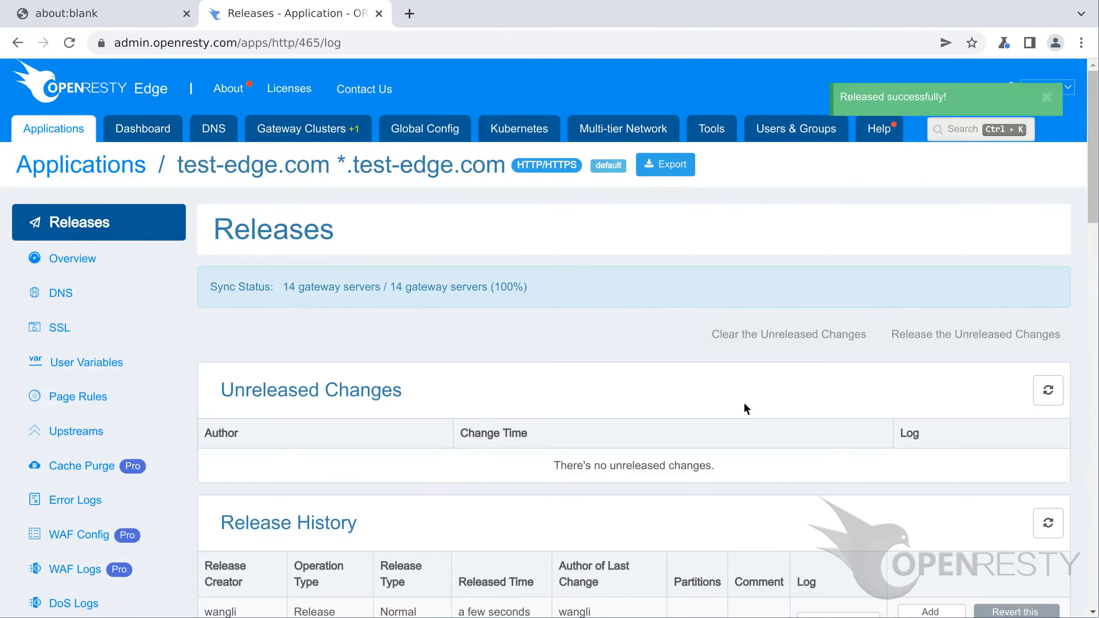
key("ctrl+t")
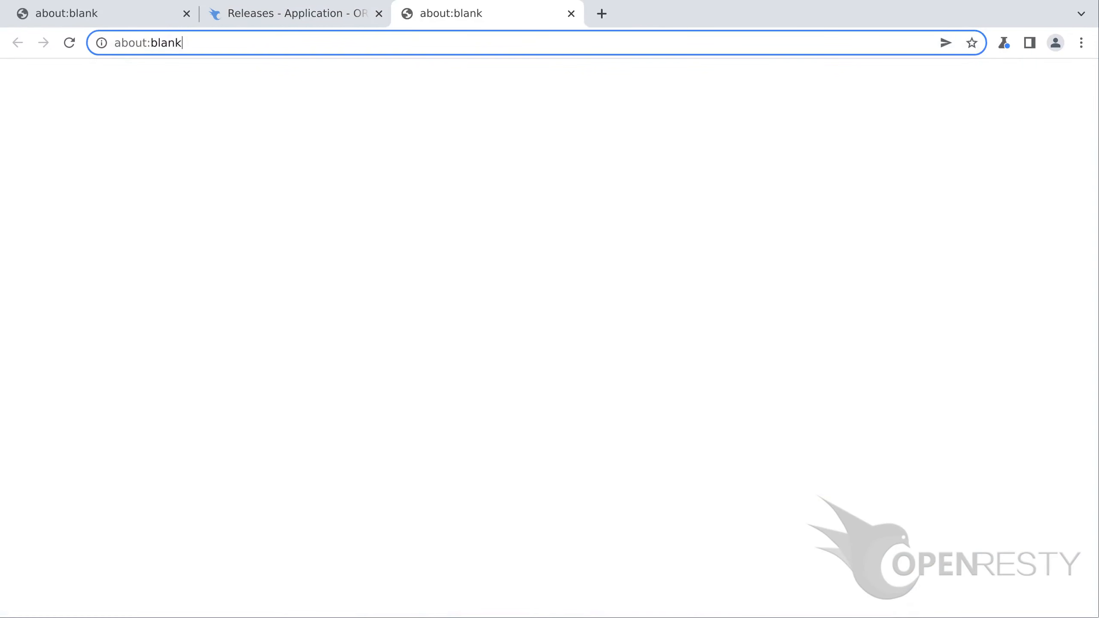
type("http://test-edge")
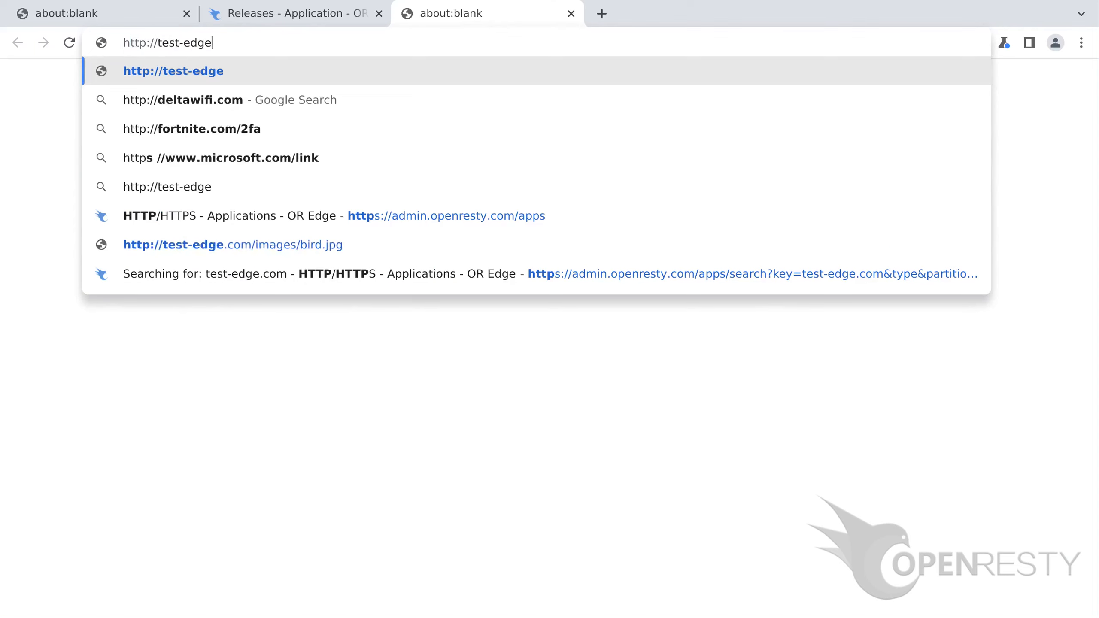
type(".com/images/cat.jpg")
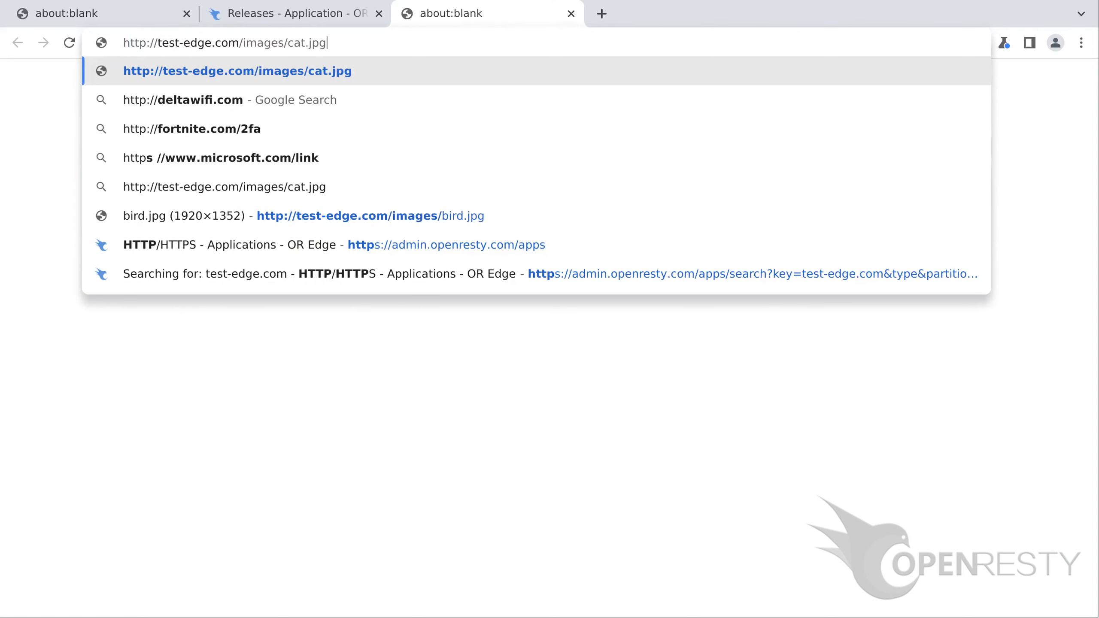
key("Return")
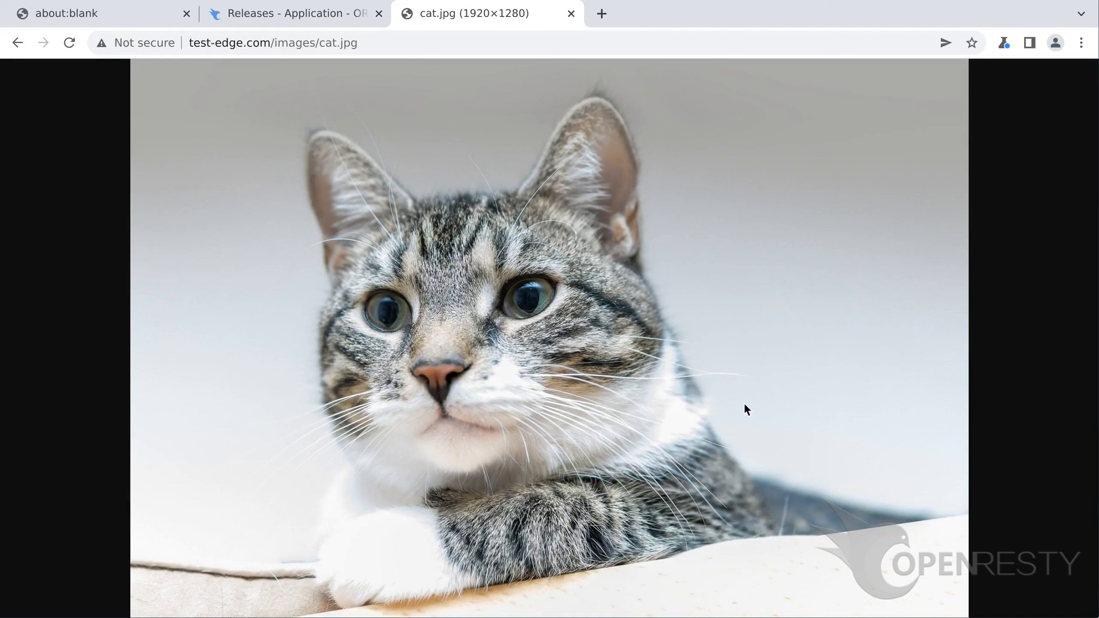
key("ctrl+l")
type("http://")
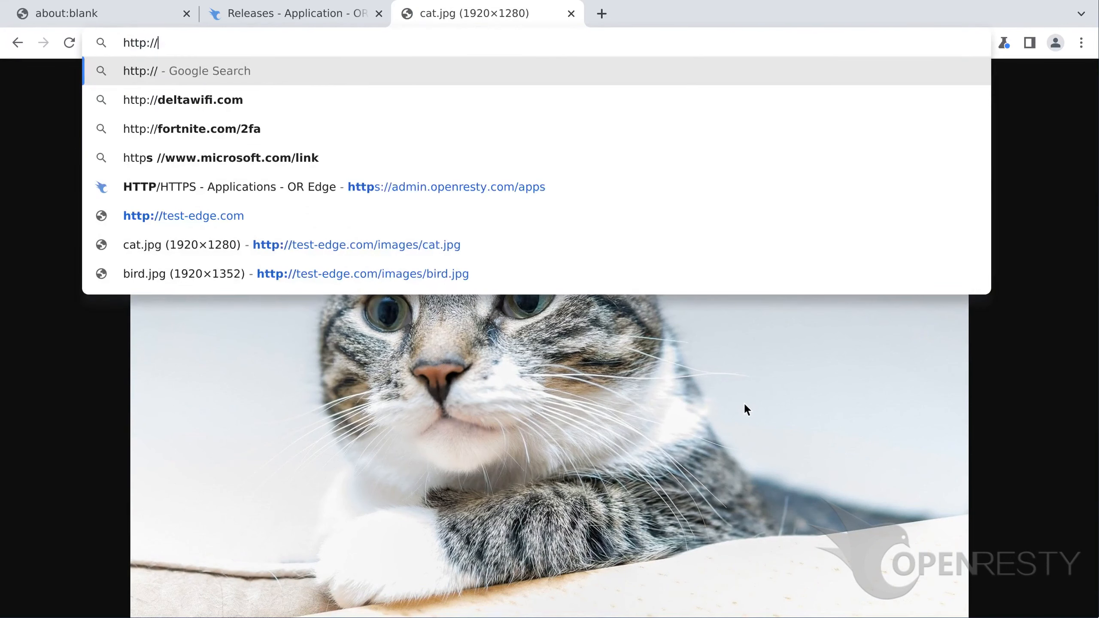
type("test-edge.com/images")
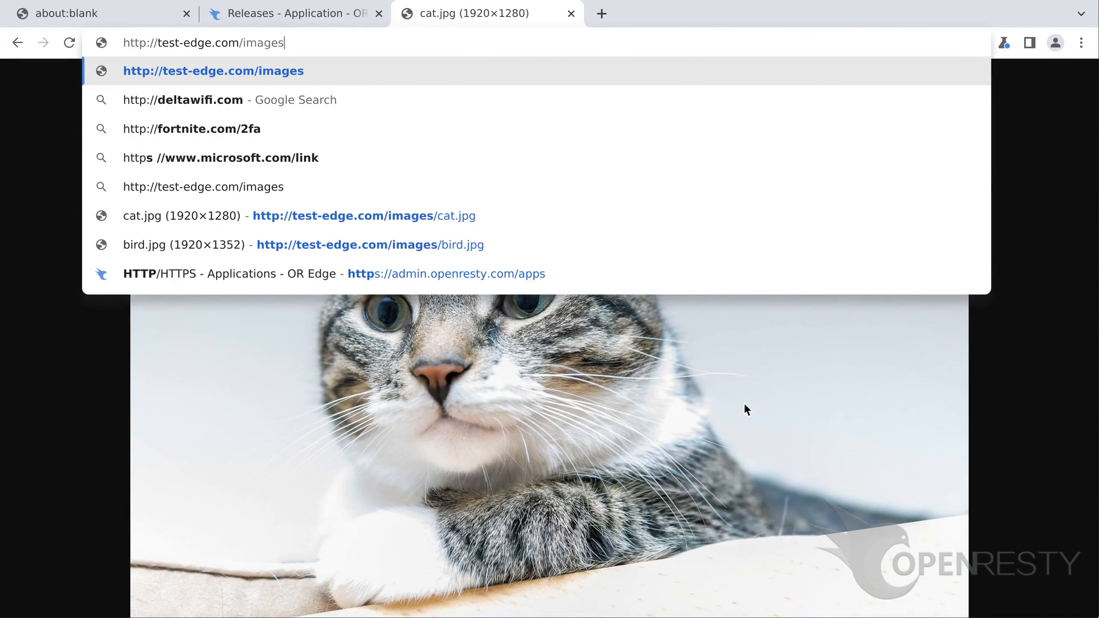
type("/bird.jpg")
key("Return")
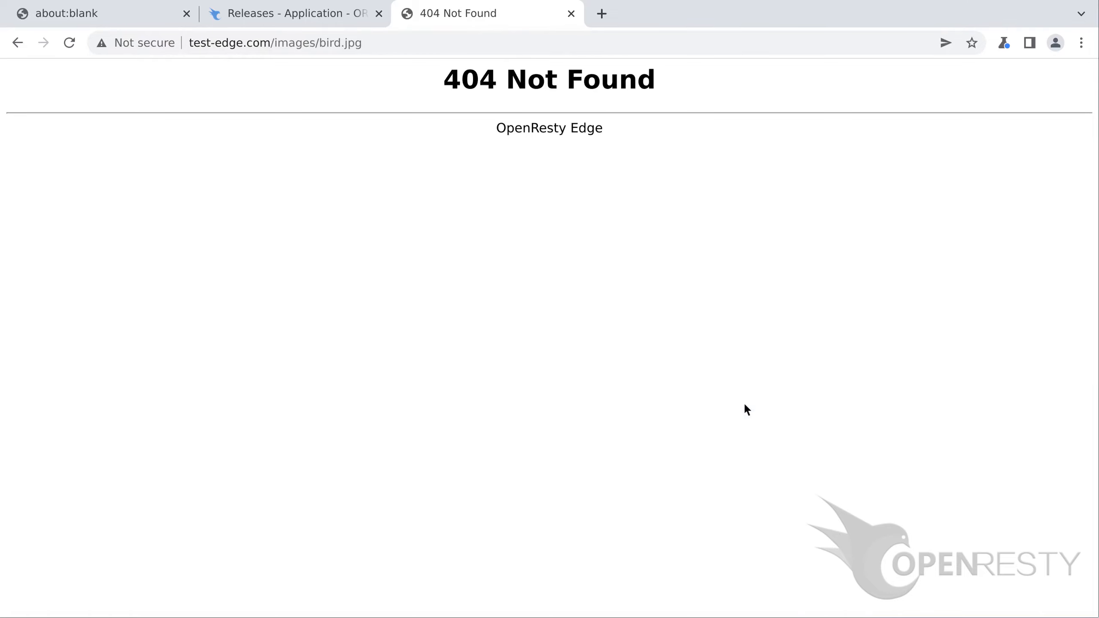
key("ctrl+w")
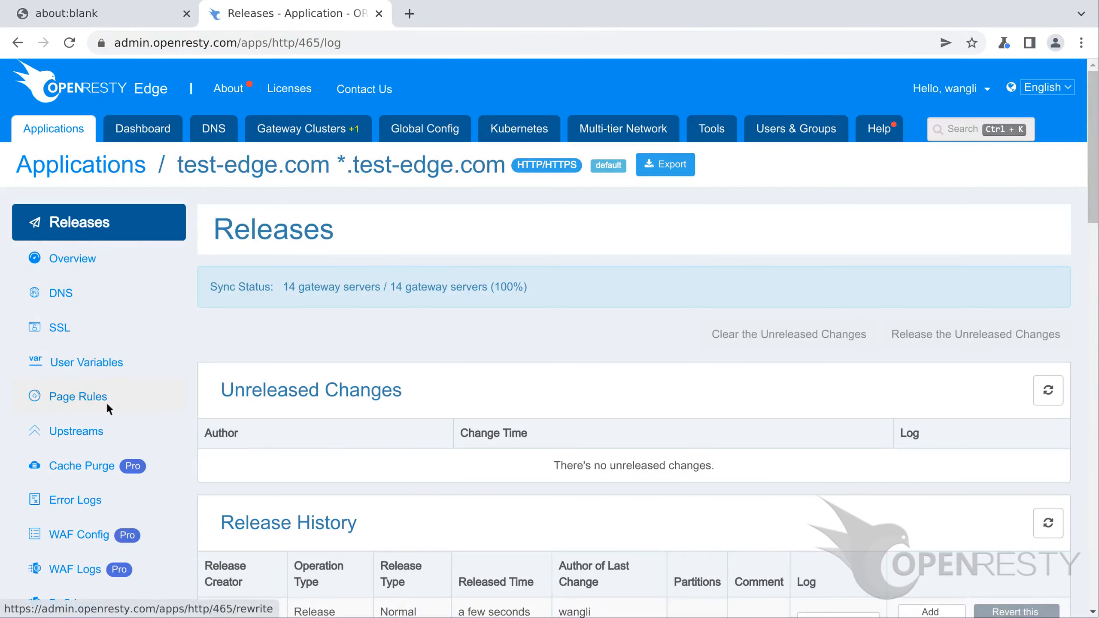
Edit the /images prefix page rule to ignore the URI prefix string /images/ in its content settings, and save it.
left_click(103, 402)
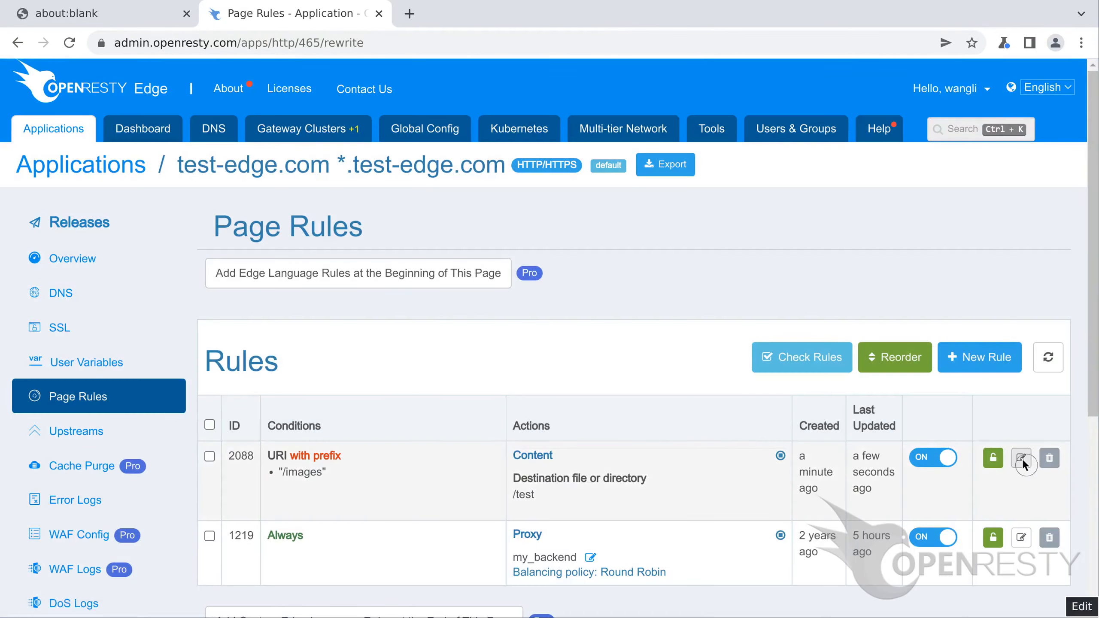
left_click(1021, 457)
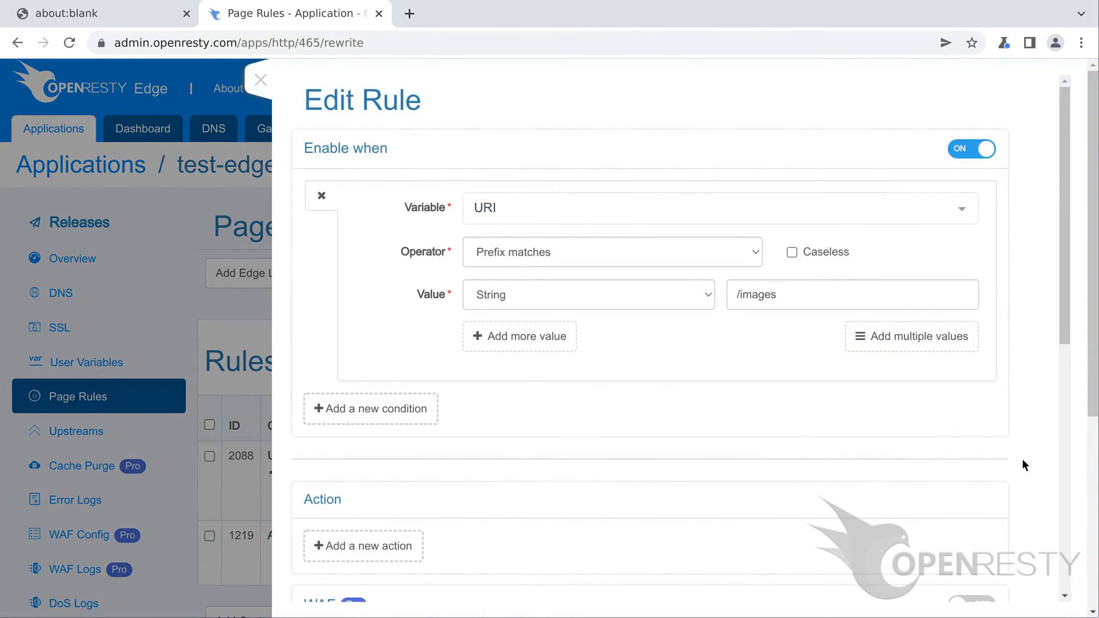
scroll(1024, 461, "down", 10)
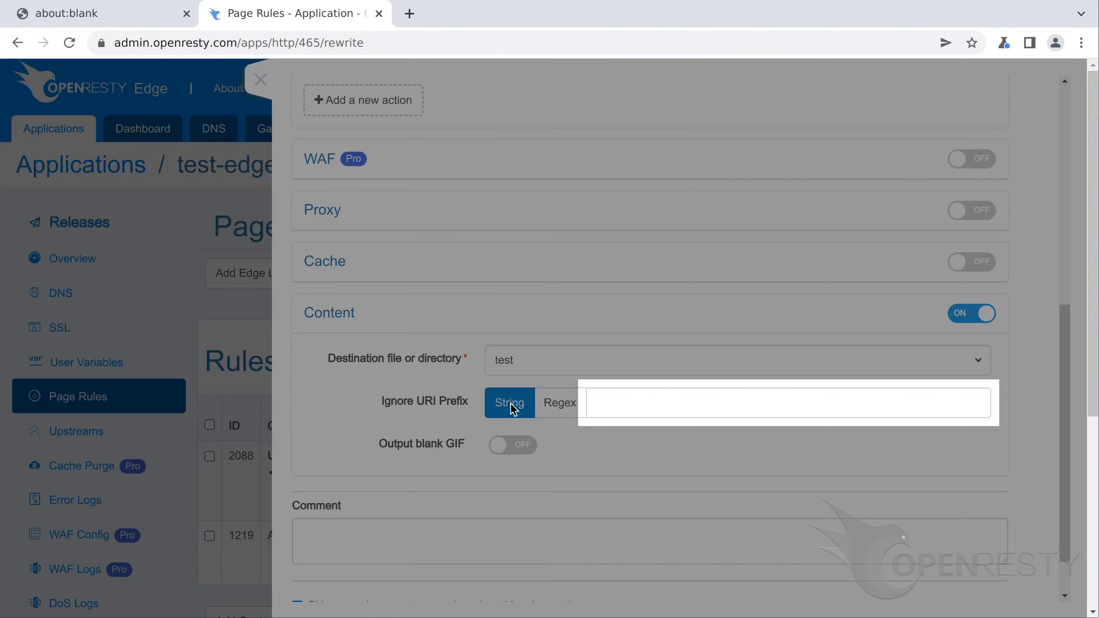
type("/images/")
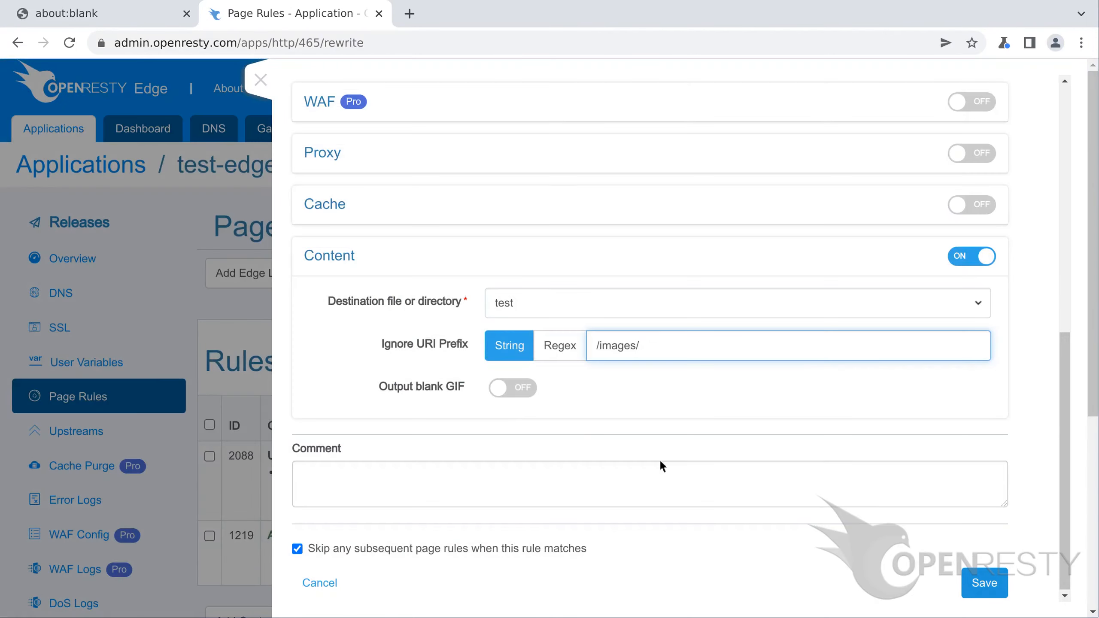
left_click(983, 582)
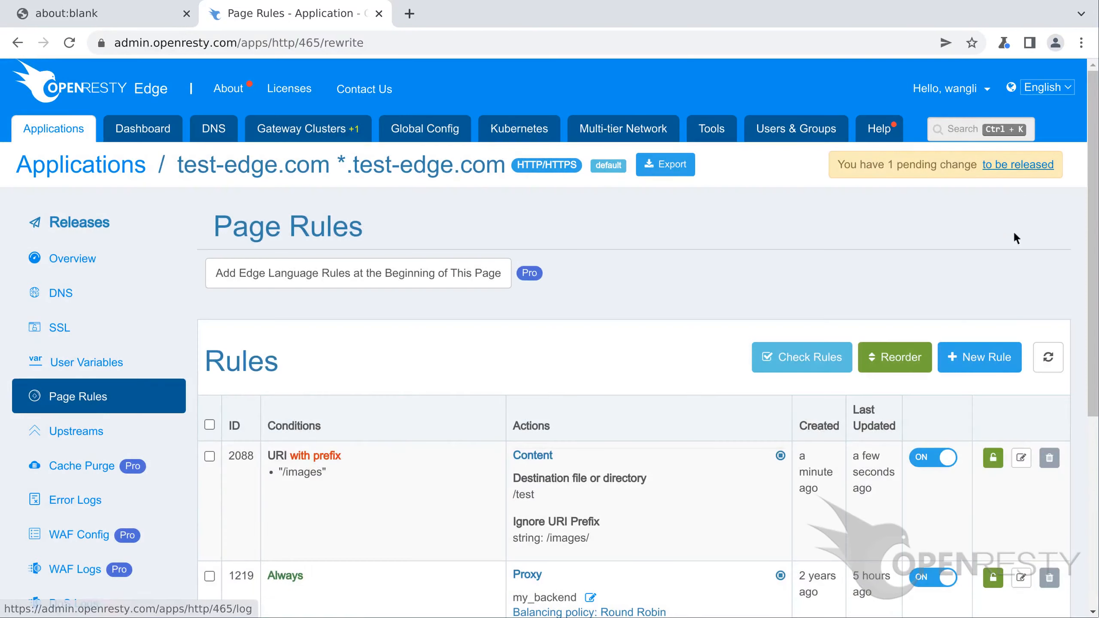
Release the pending ignore-URI-prefix change to the gateway servers.
left_click(1018, 164)
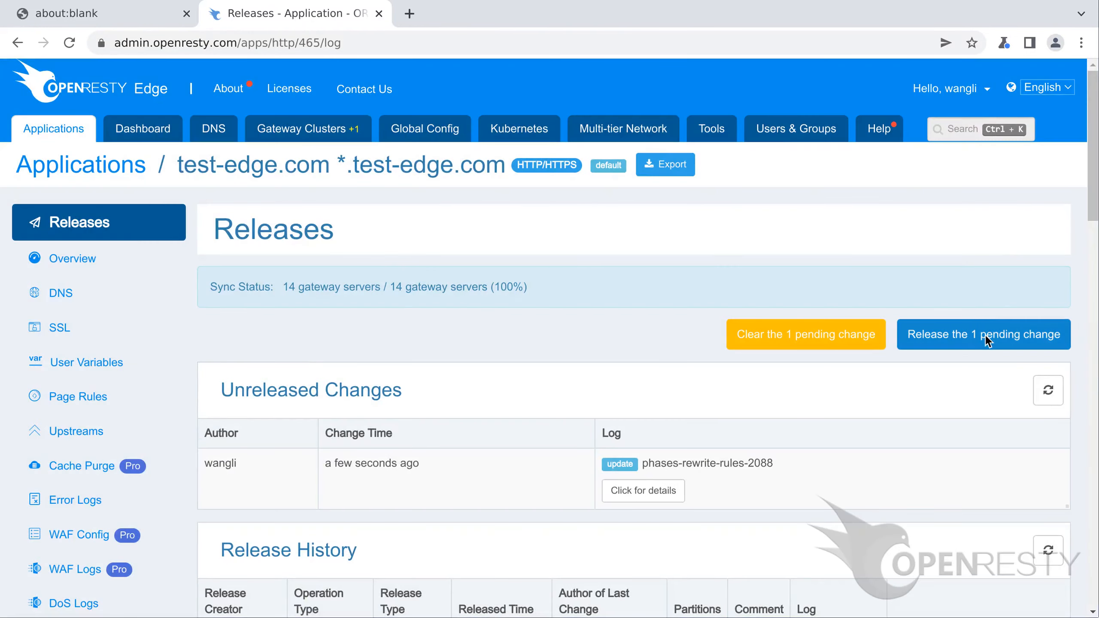
left_click(986, 338)
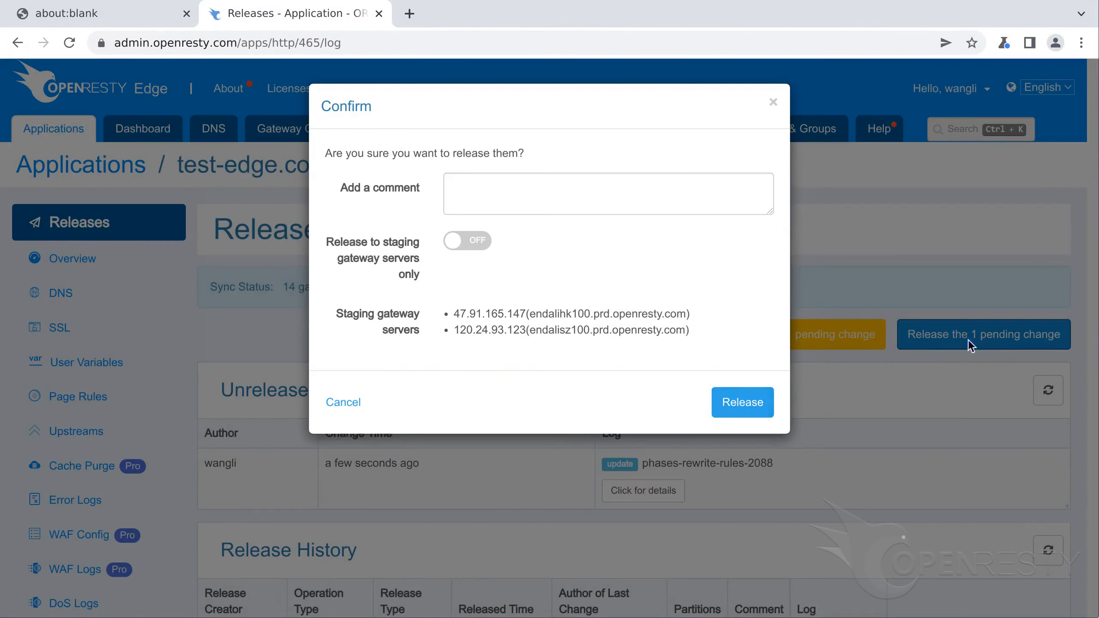
left_click(745, 408)
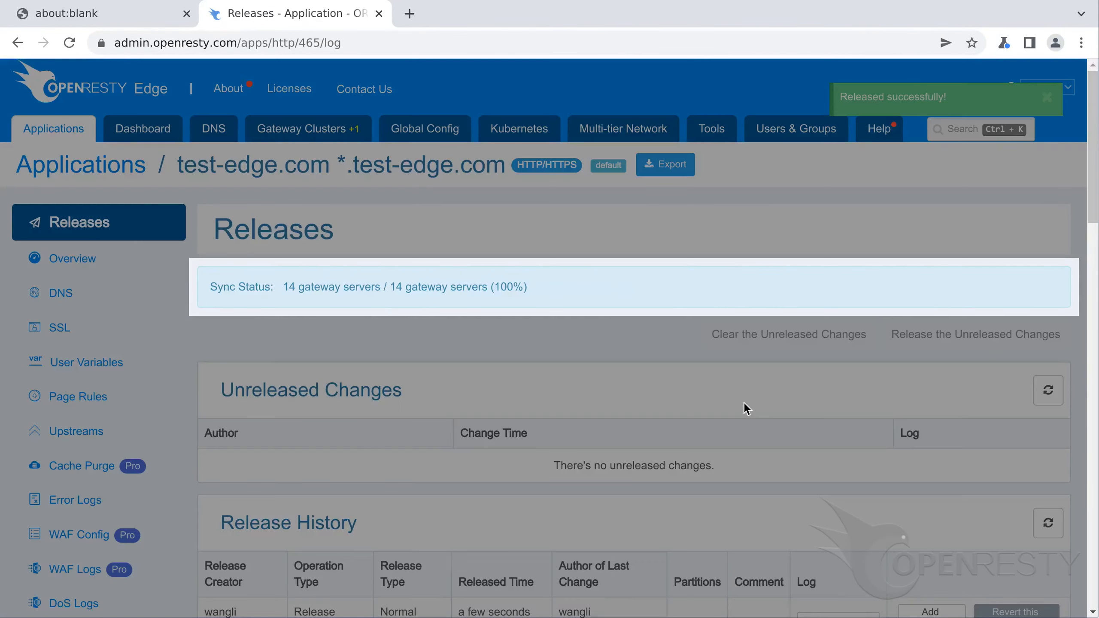
key("ctrl+t")
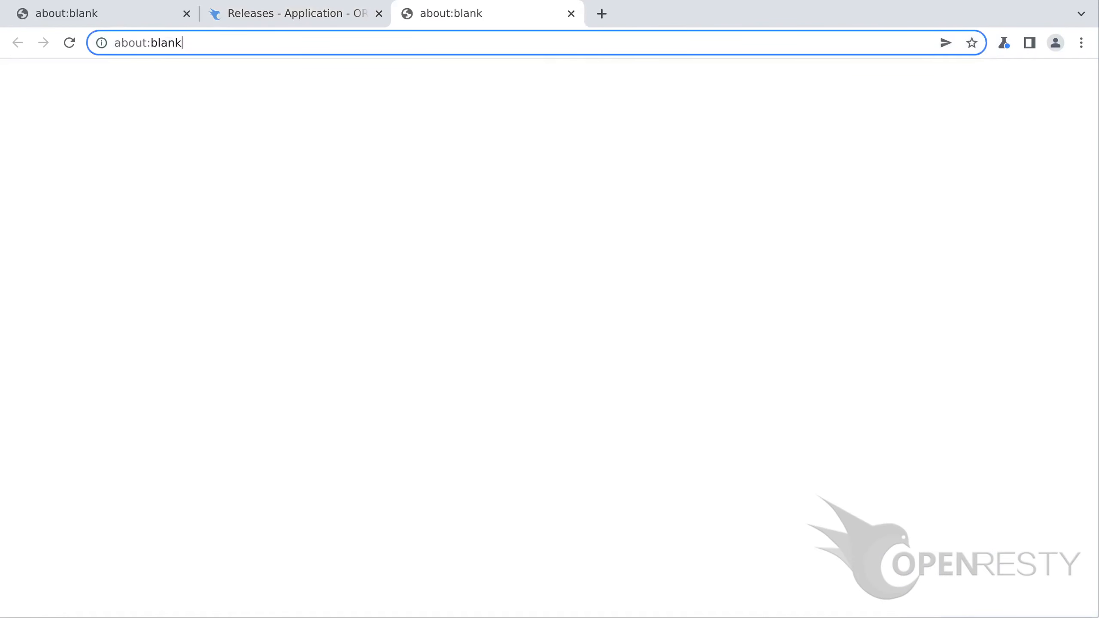
key("ctrl+l")
type("http:")
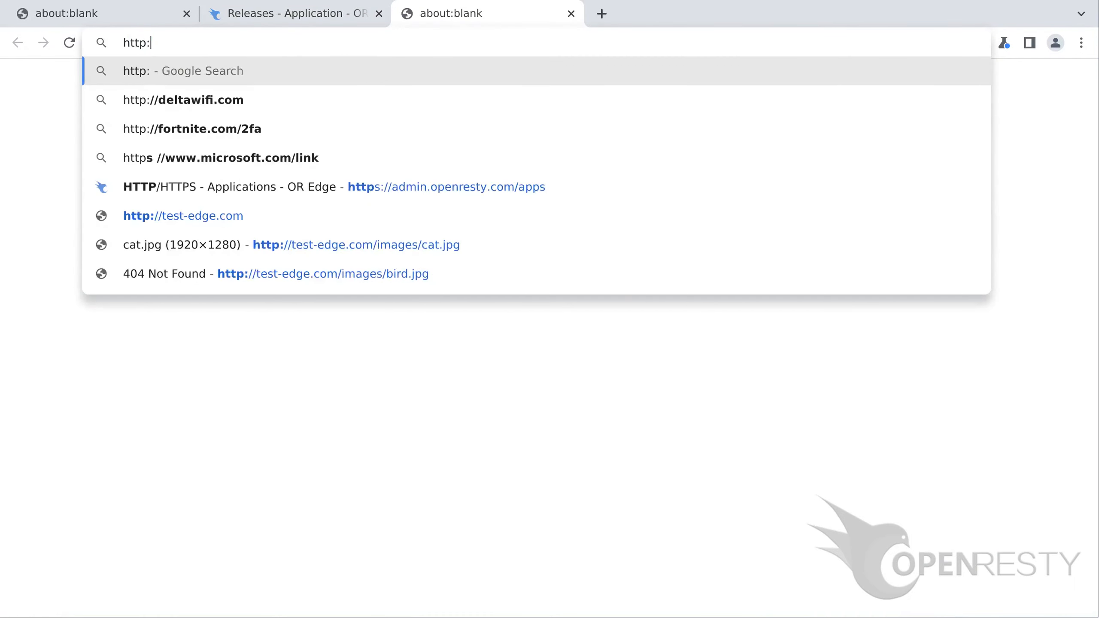
type("//test-edge.com/imag")
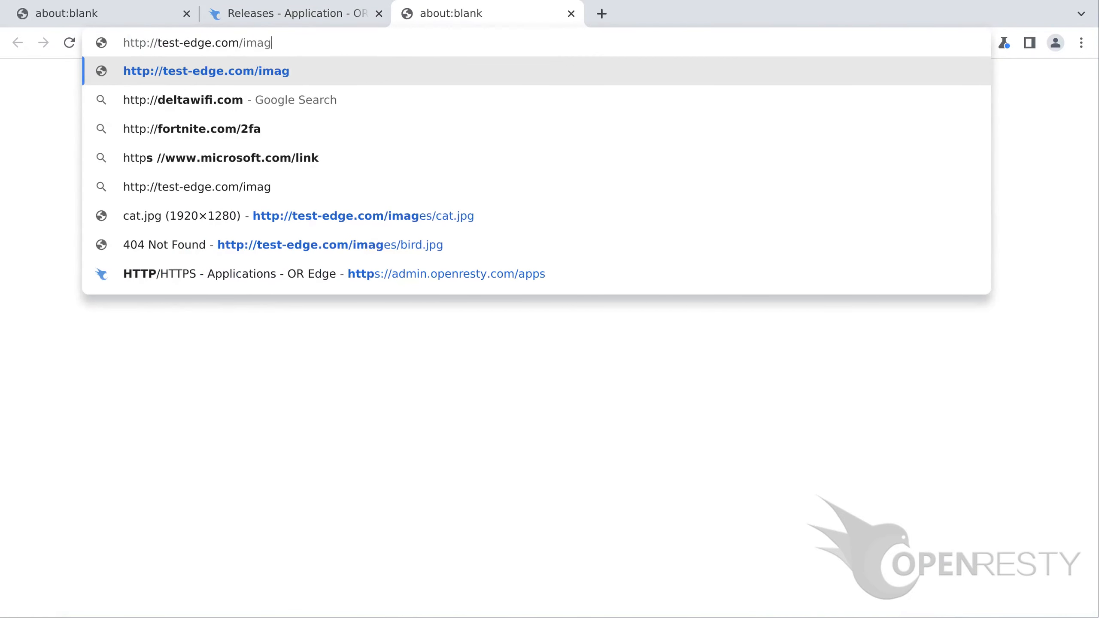
type("es/bird.jpg")
key("Return")
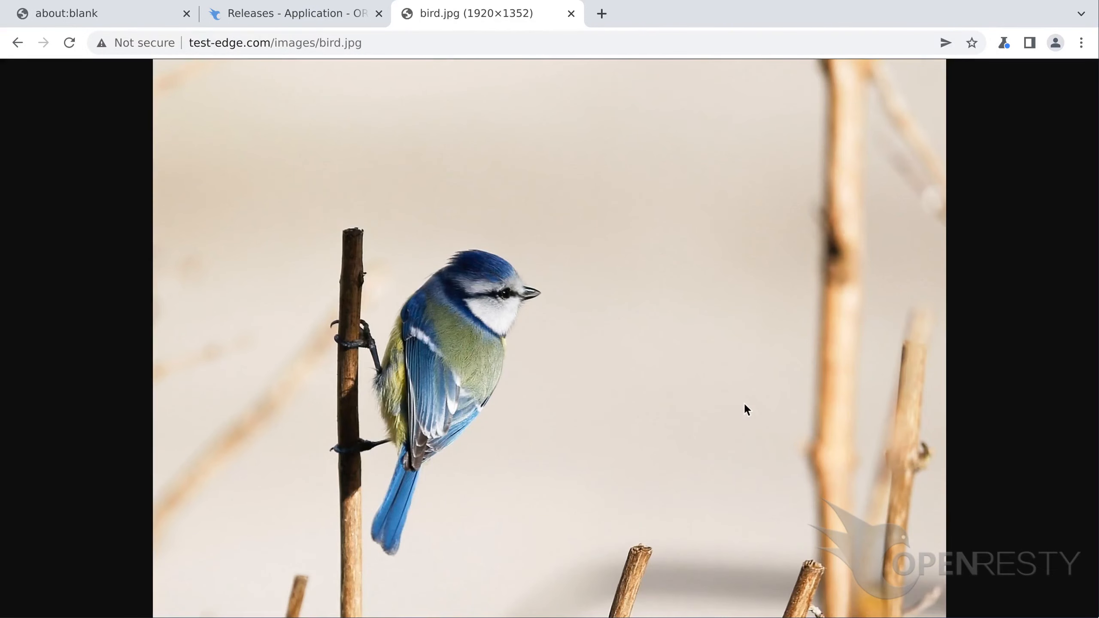
key("ctrl+l")
type("http://test")
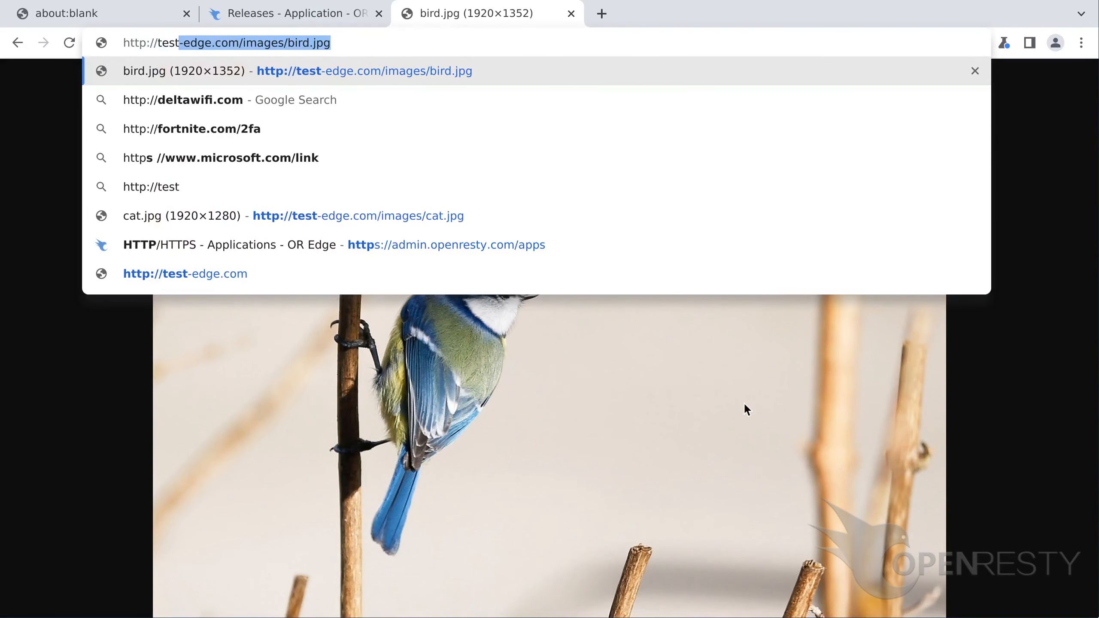
type("-edge.com/images/ima")
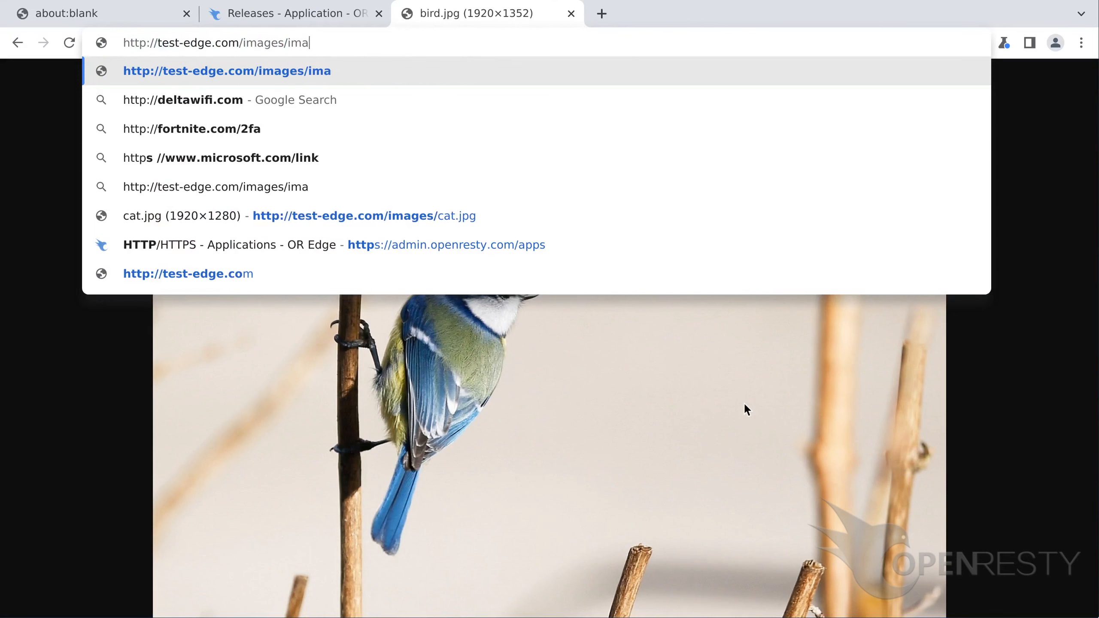
type("ges/cat.jp")
key("Return")
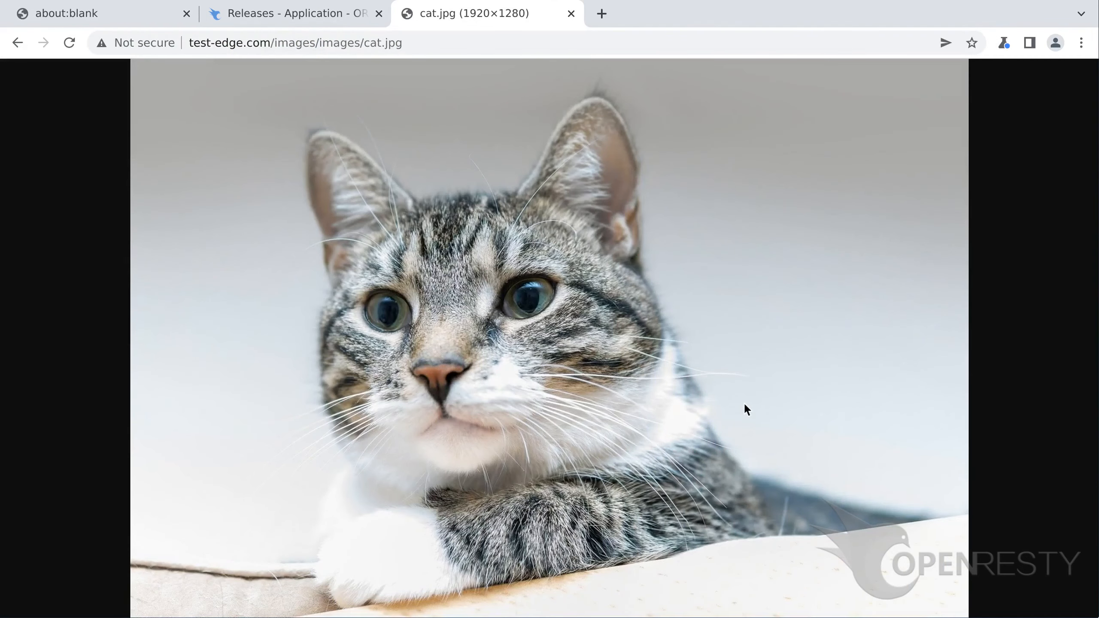
key("ctrl+l")
type("http://tes")
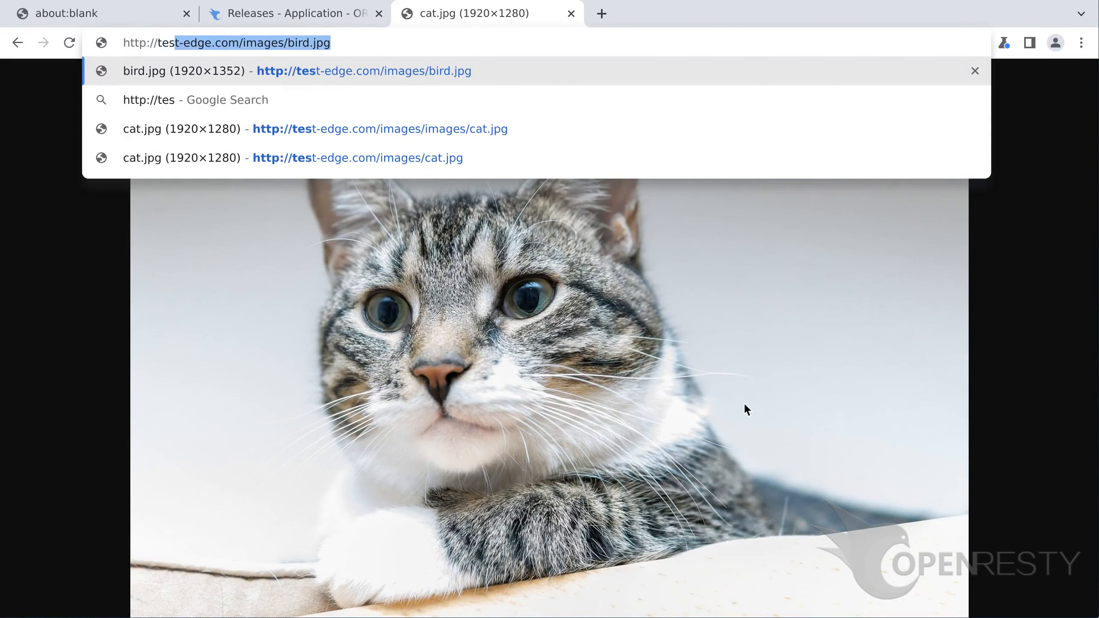
type("t-edge.com/no/bird.jpg")
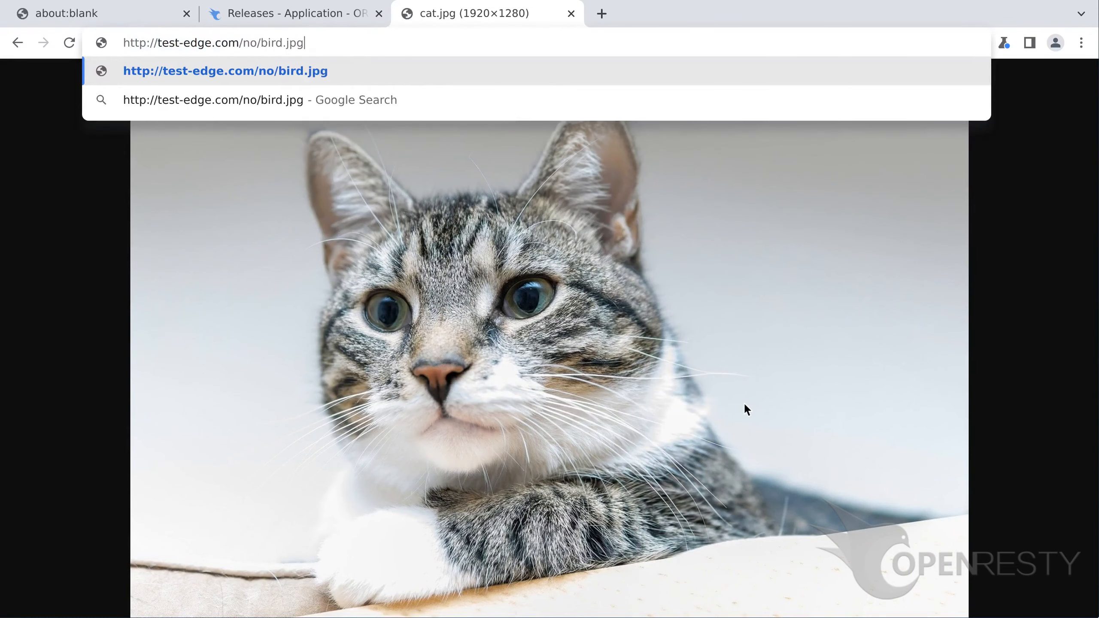
key("Return")
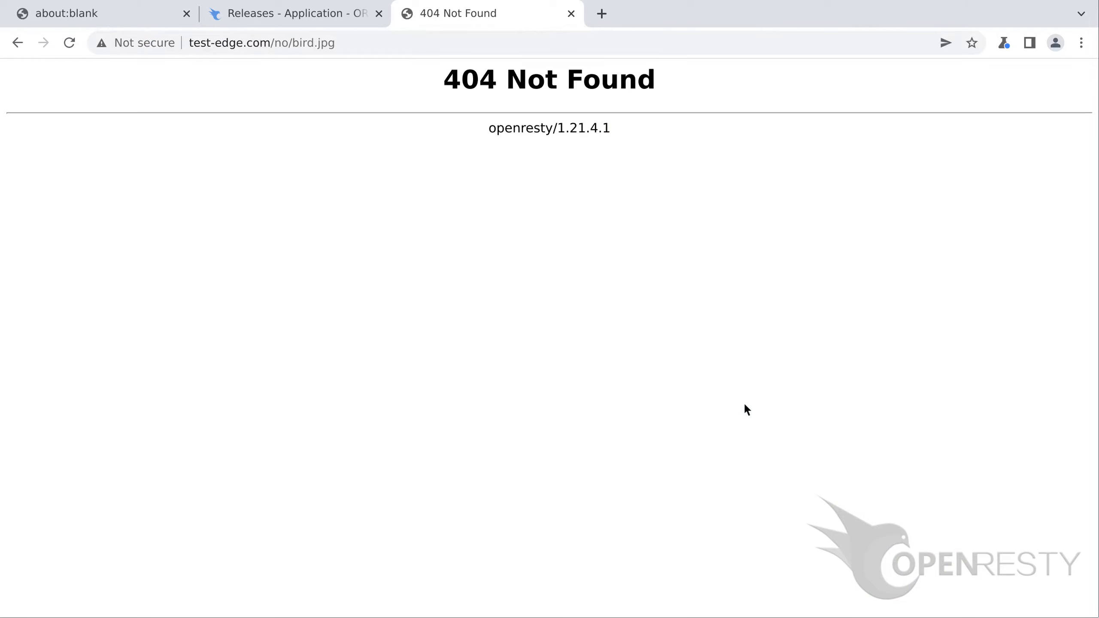